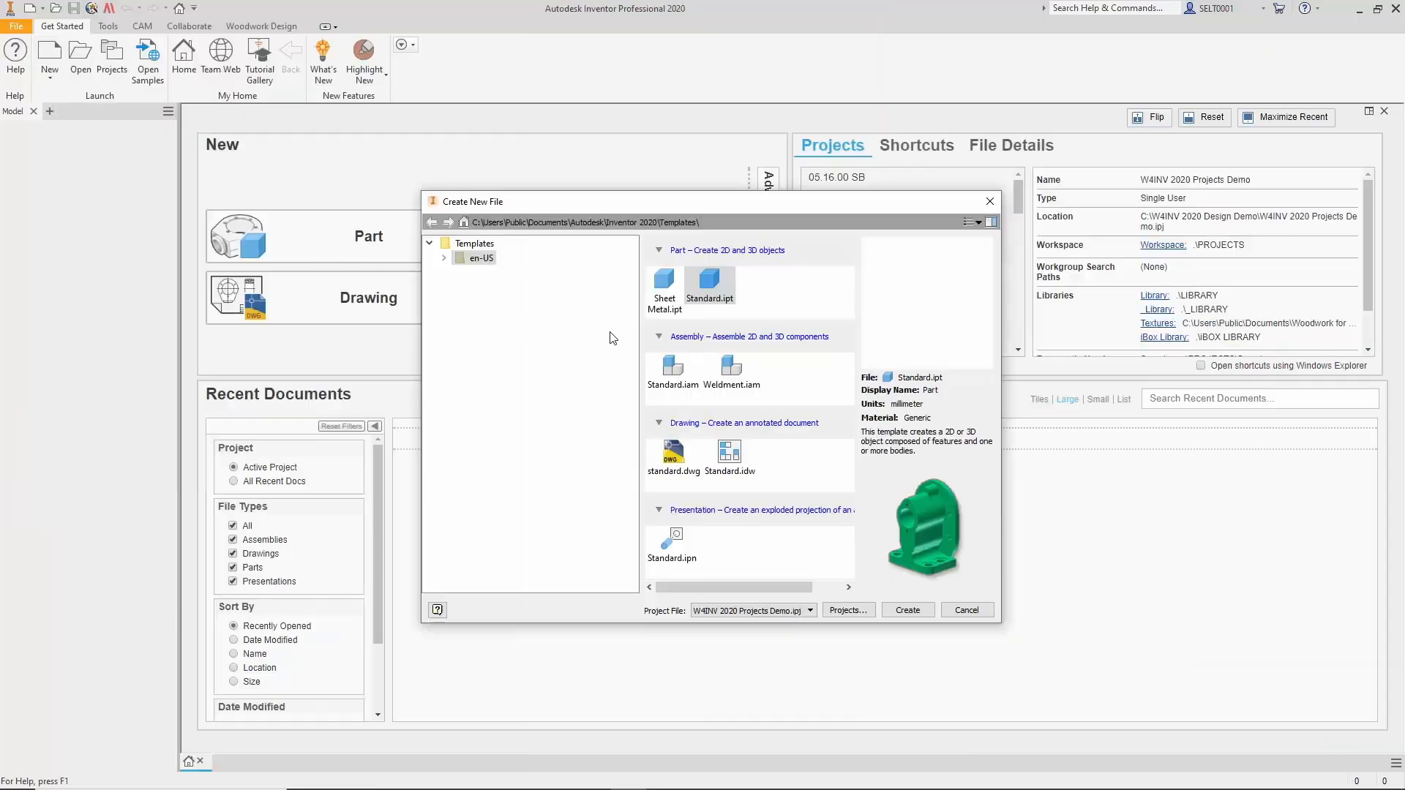
# Create a new part from the Standard.ipt template and import Stall Plan.dwg into it.
pyautogui.click(907, 610)
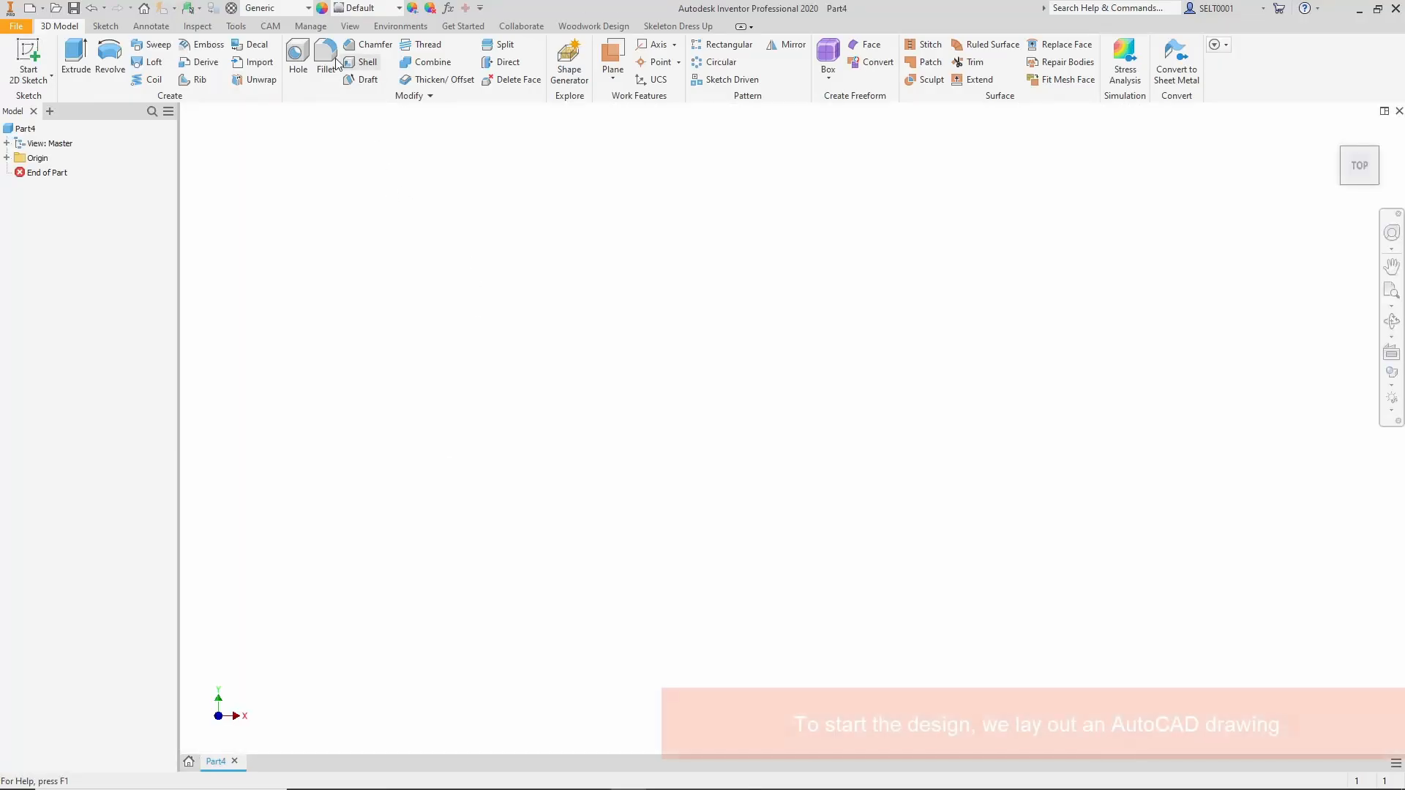
pyautogui.click(310, 26)
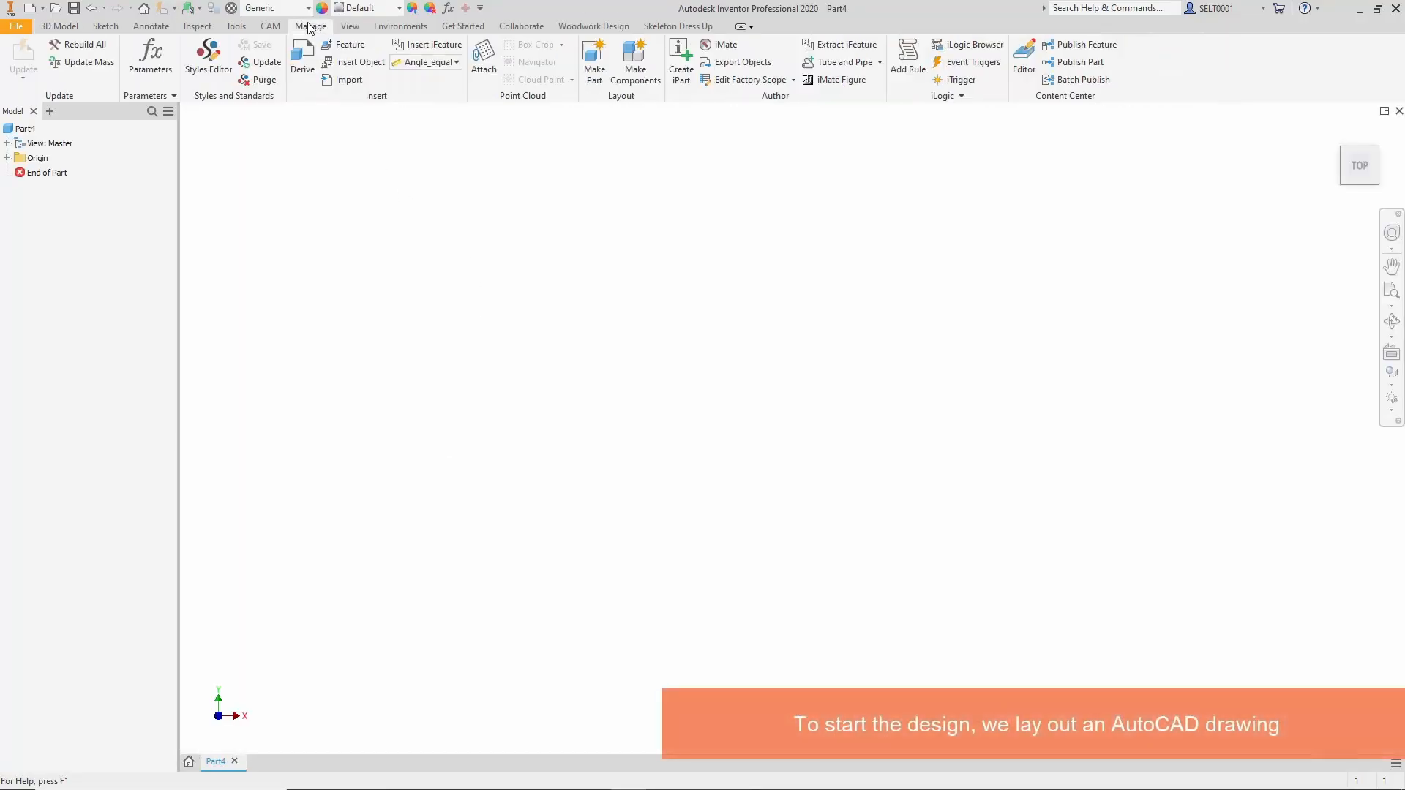
pyautogui.click(341, 80)
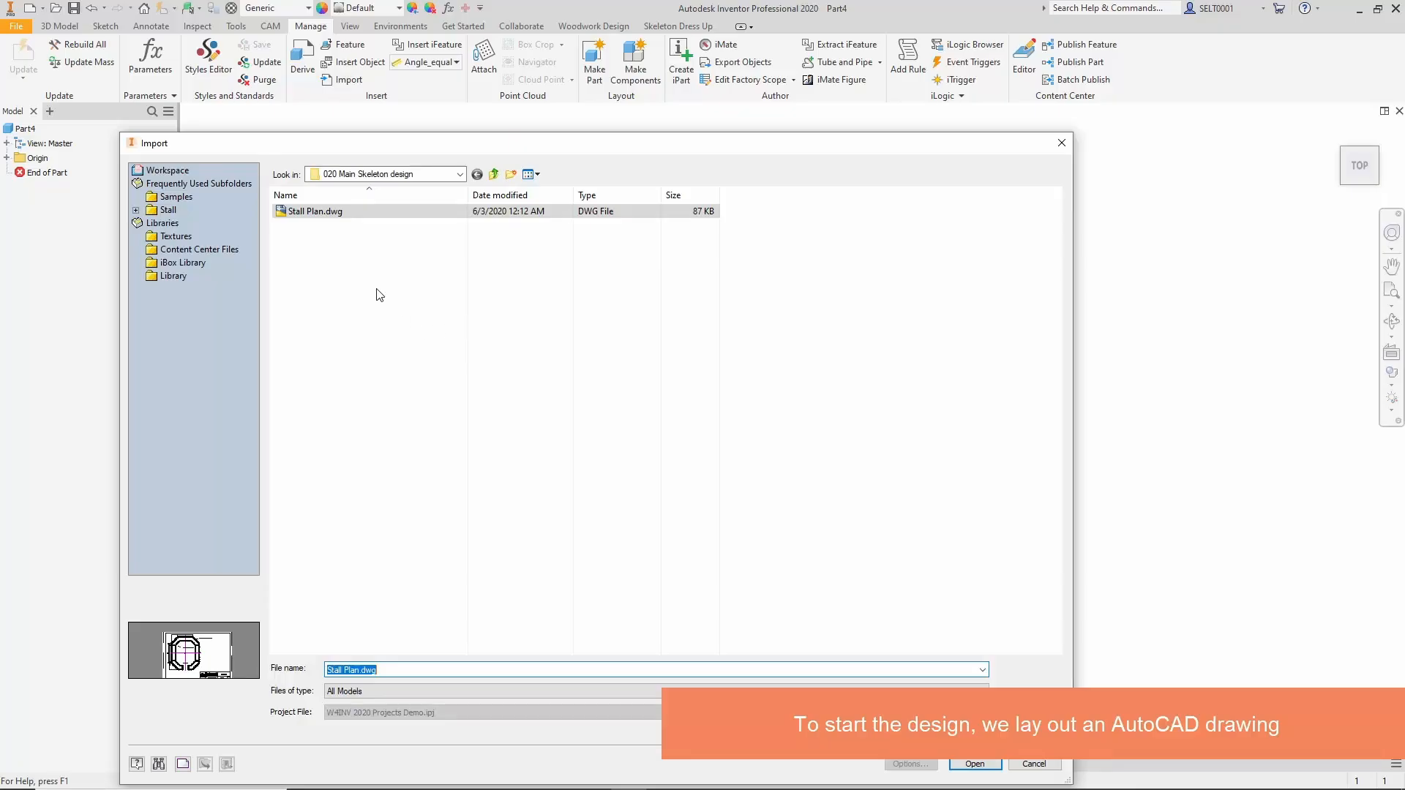
pyautogui.click(361, 213)
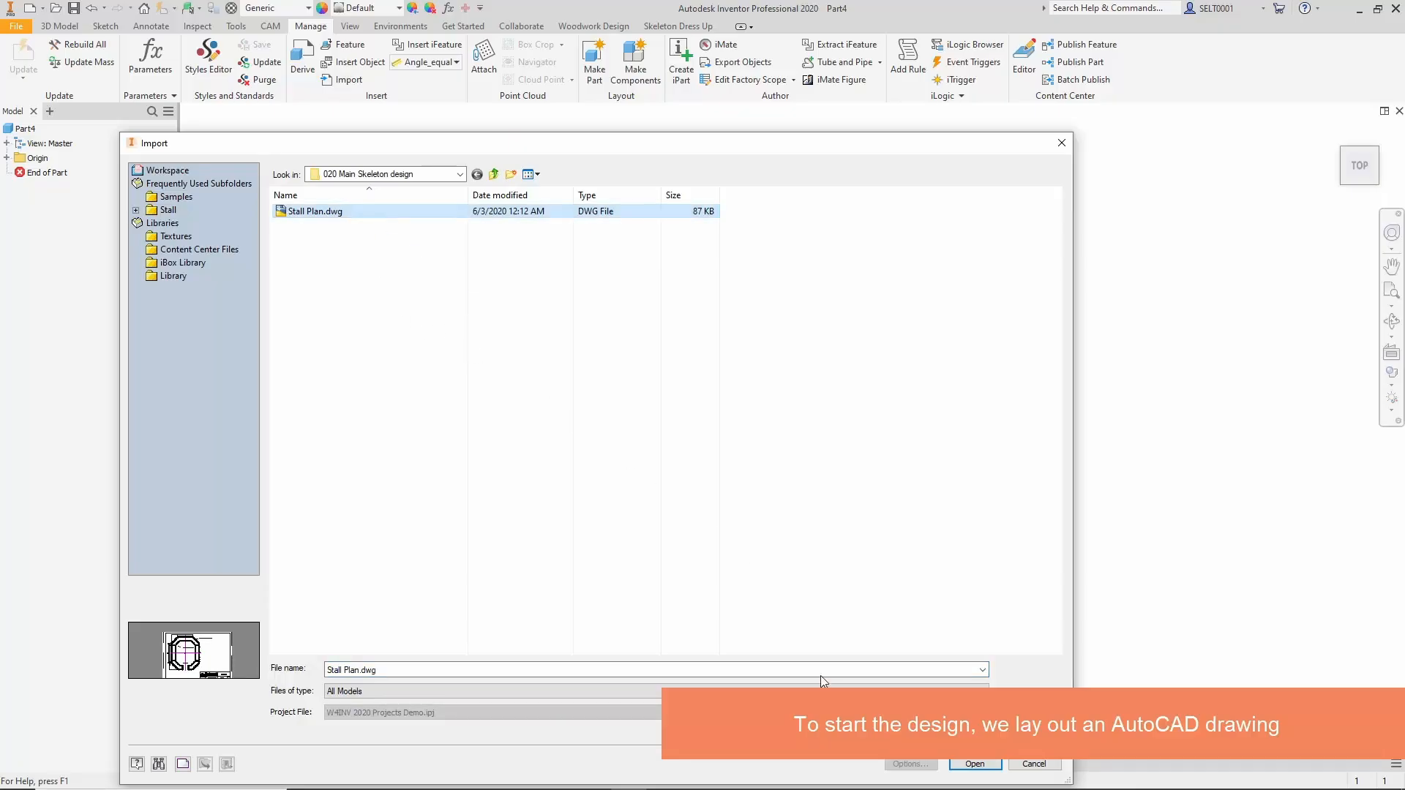
pyautogui.click(979, 764)
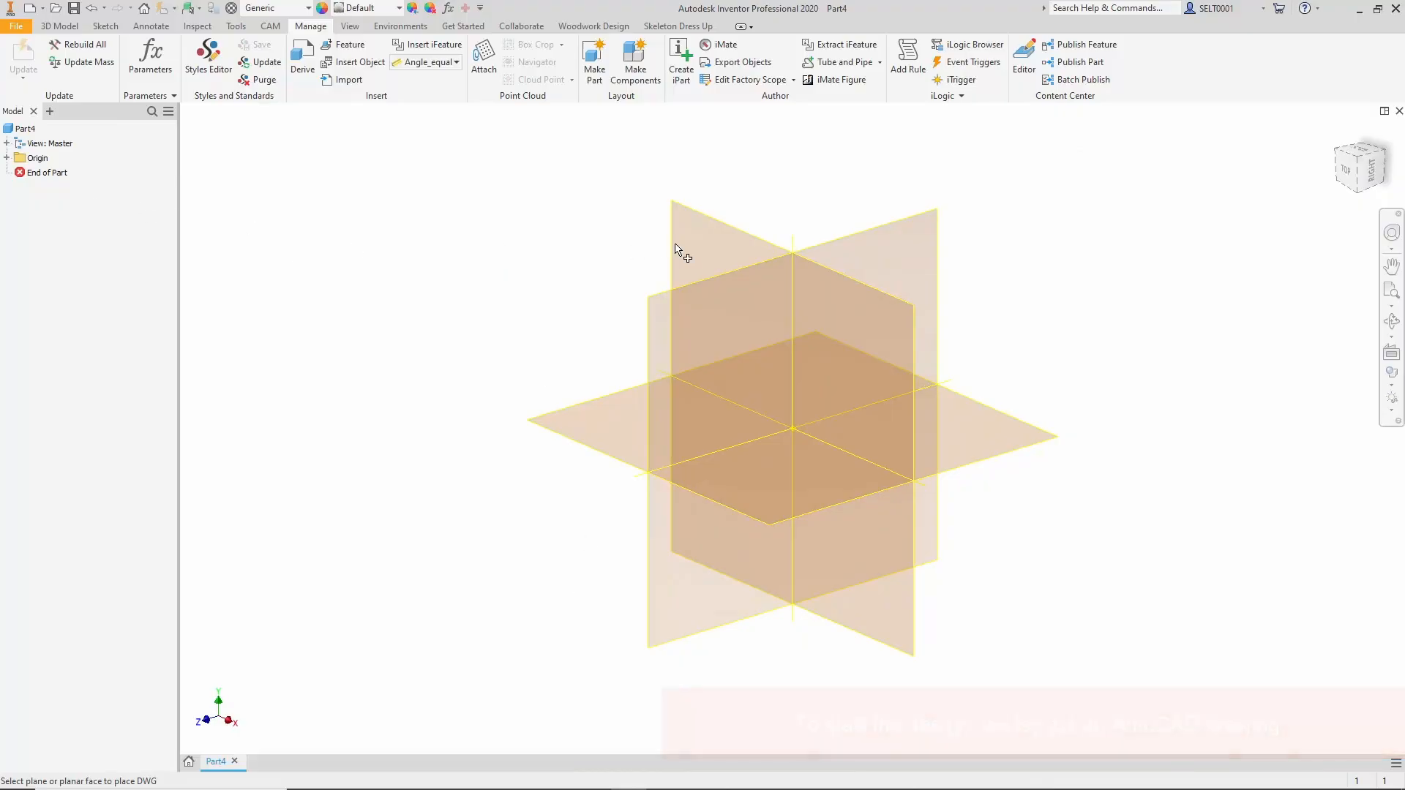
# Place the imported DWG underlay on the XY plane at the part origin, accepting the unsaved-file and associative-underlay notices.
pyautogui.click(725, 243)
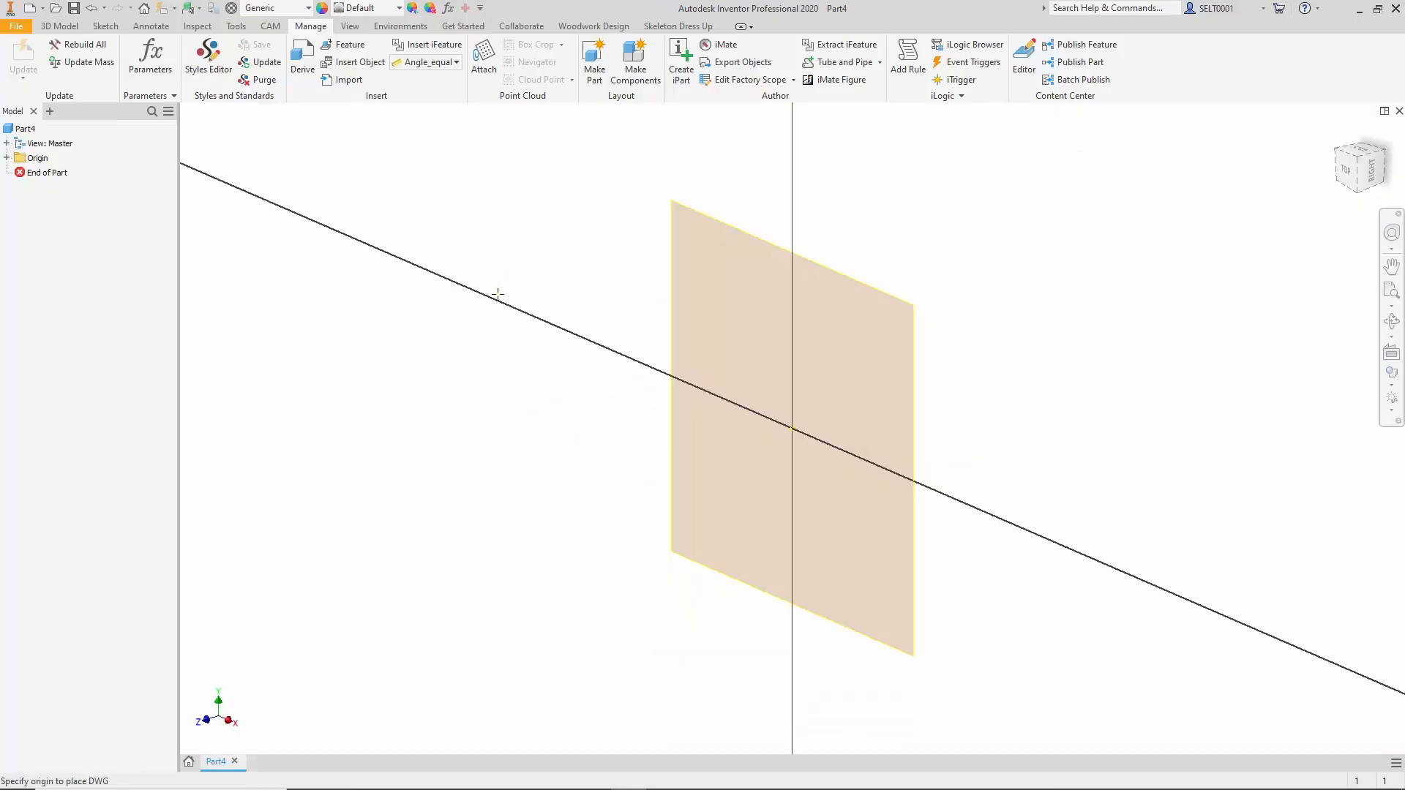
pyautogui.click(791, 429)
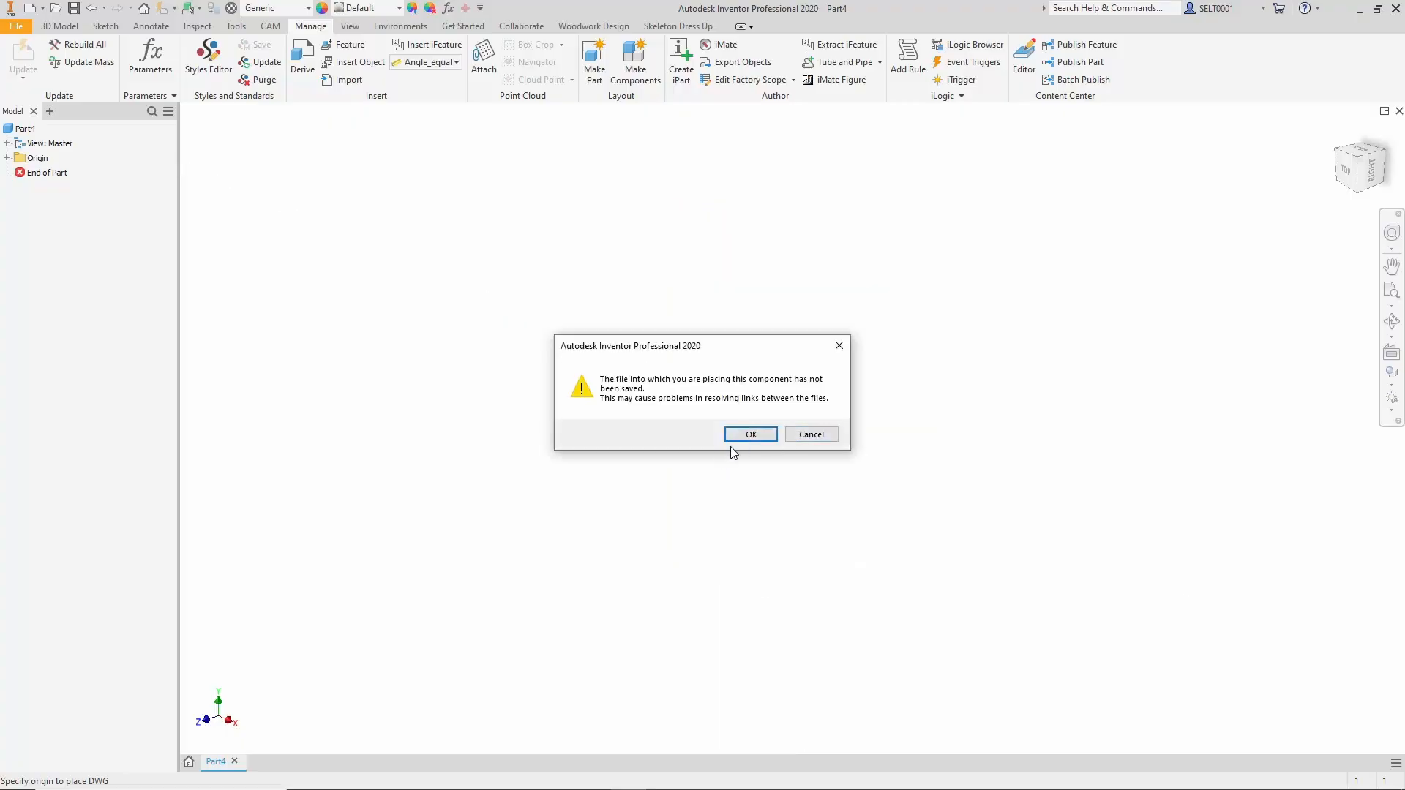
pyautogui.click(750, 432)
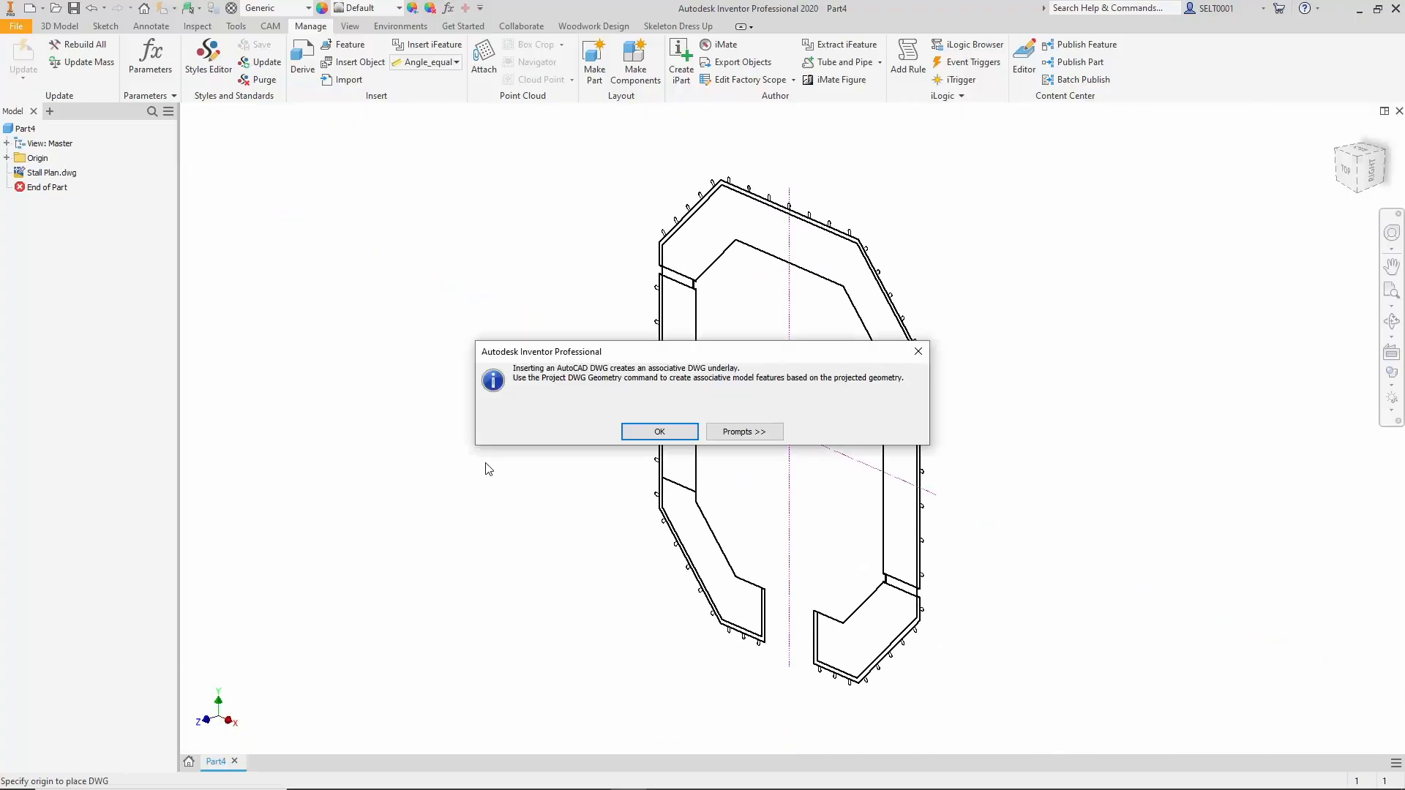
pyautogui.click(640, 434)
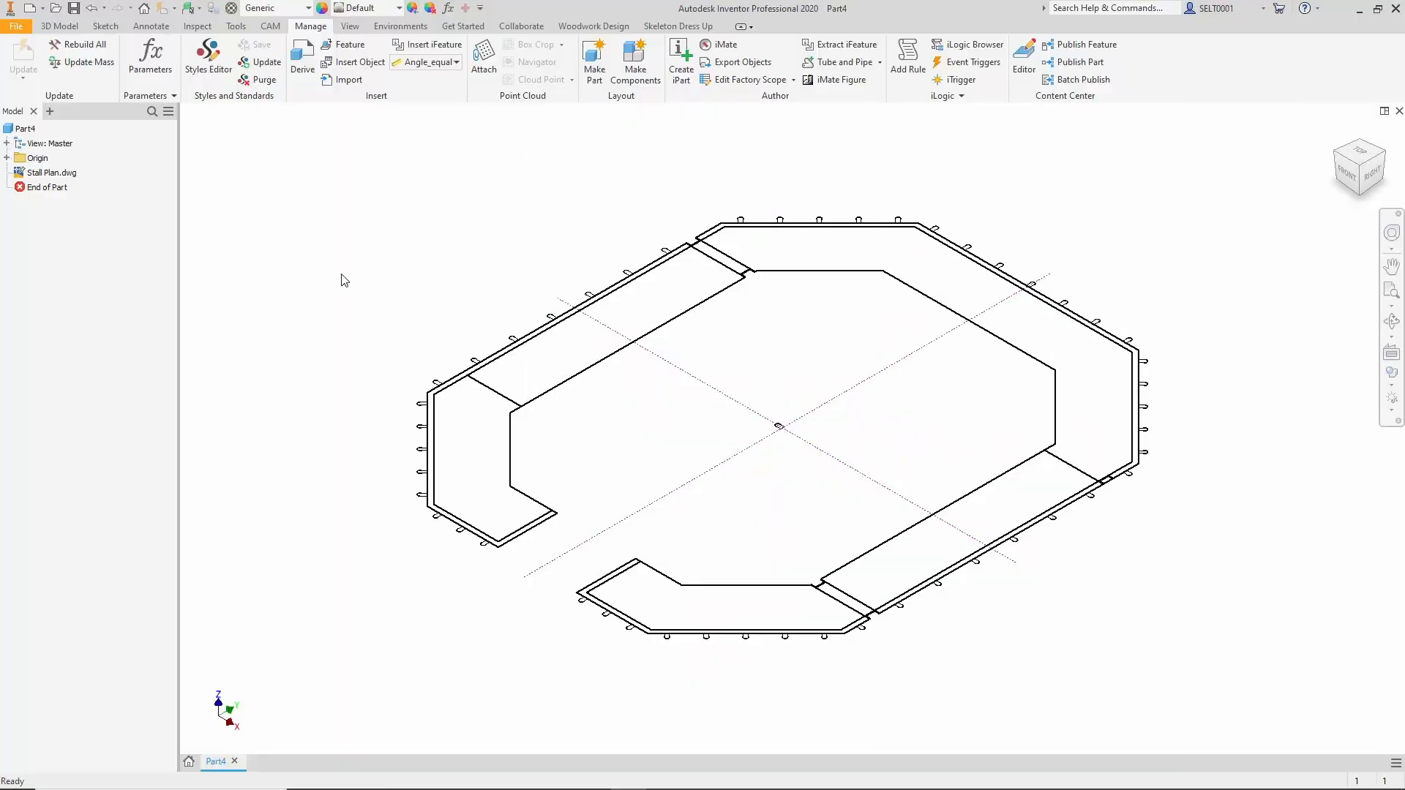
# Start a 2D sketch on the XY plane of the origin.
pyautogui.click(60, 26)
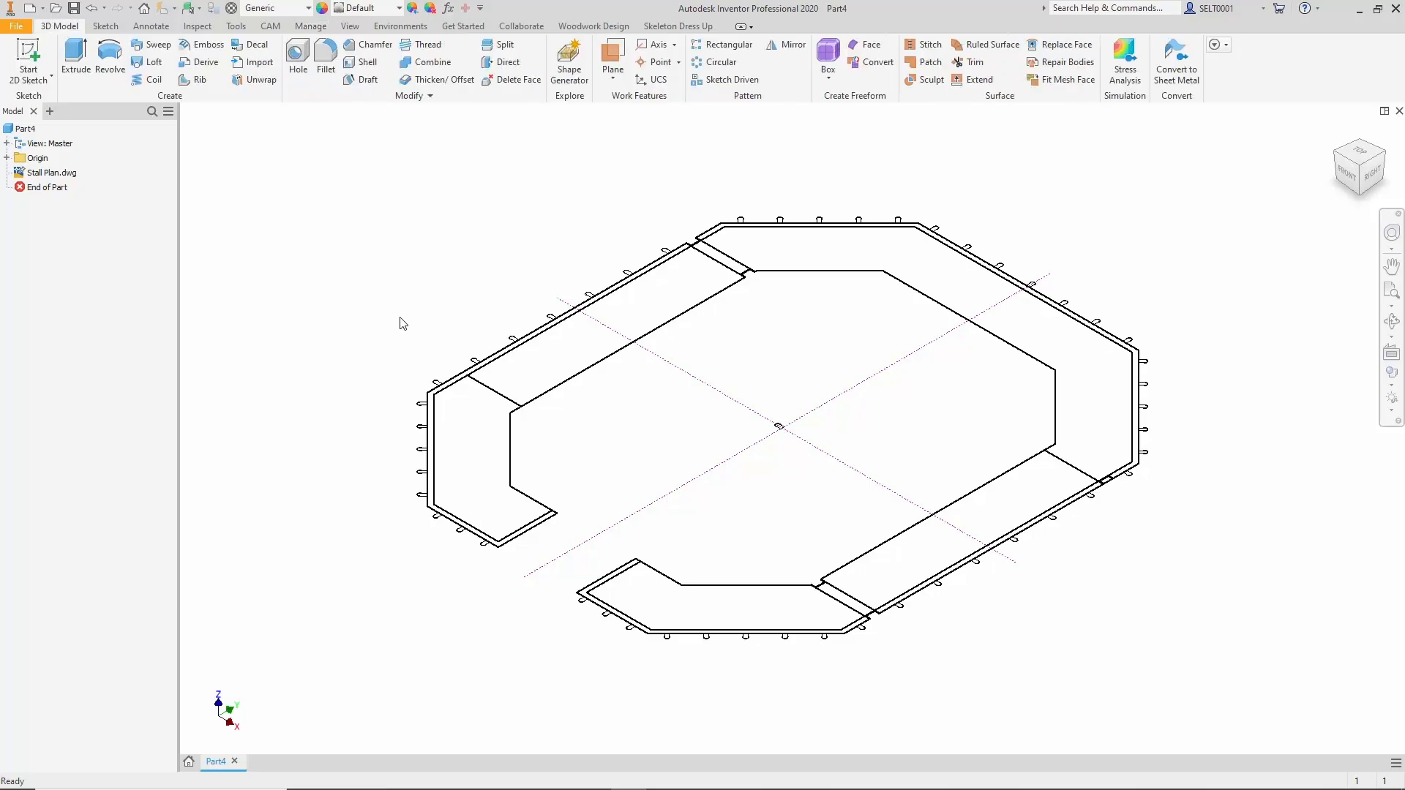
pyautogui.click(33, 49)
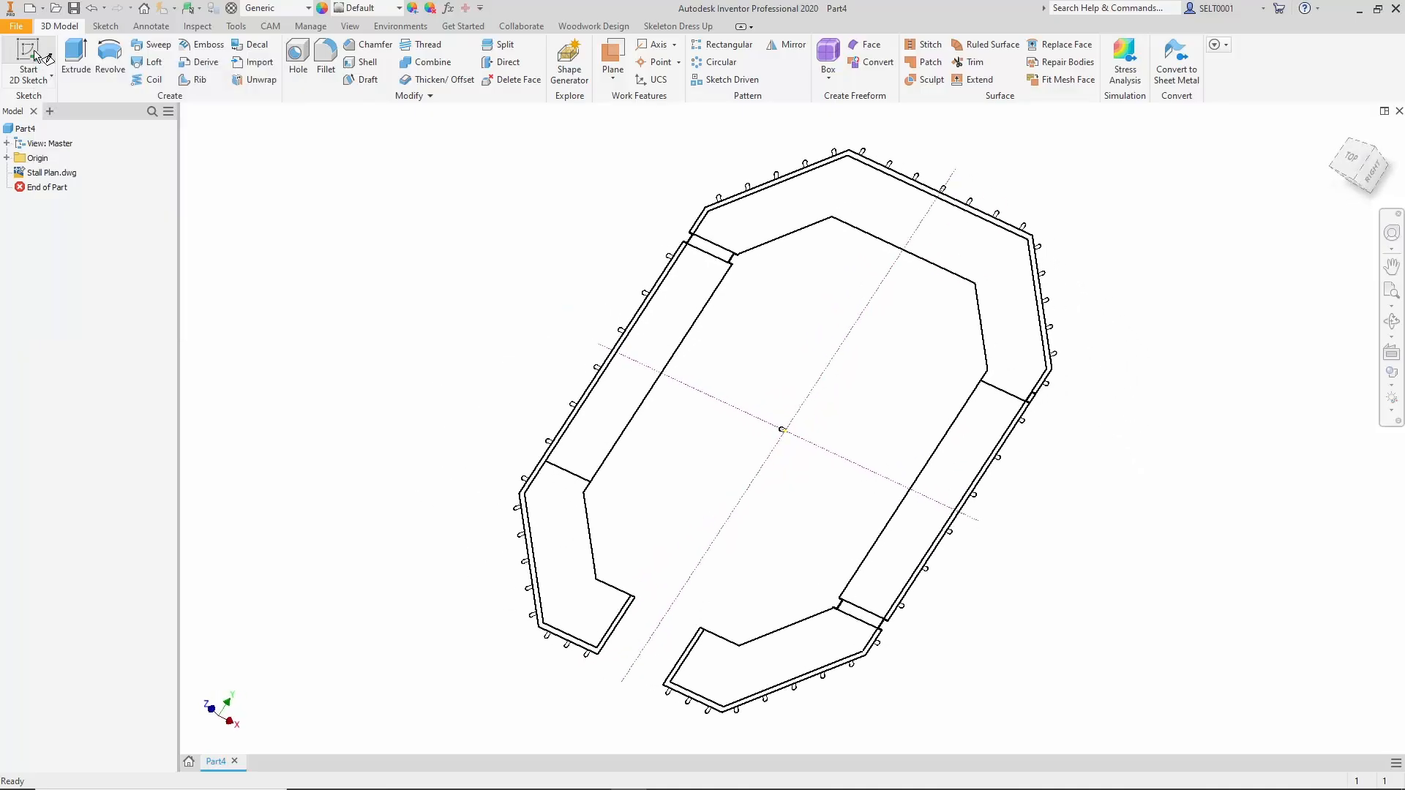
pyautogui.click(7, 158)
pyautogui.click(62, 205)
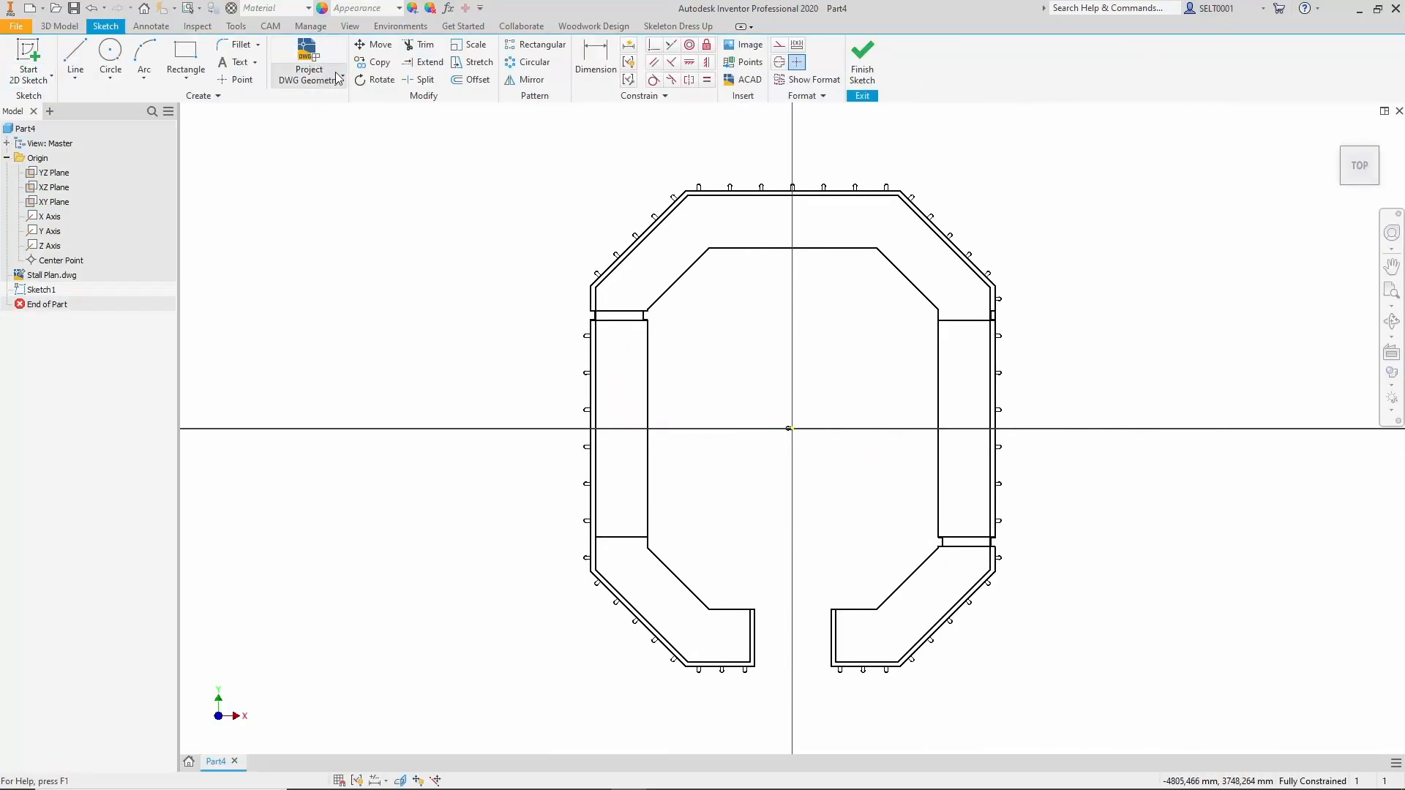
# Project the DWG lines forming the outline of the left counter section into the sketch.
pyautogui.click(340, 80)
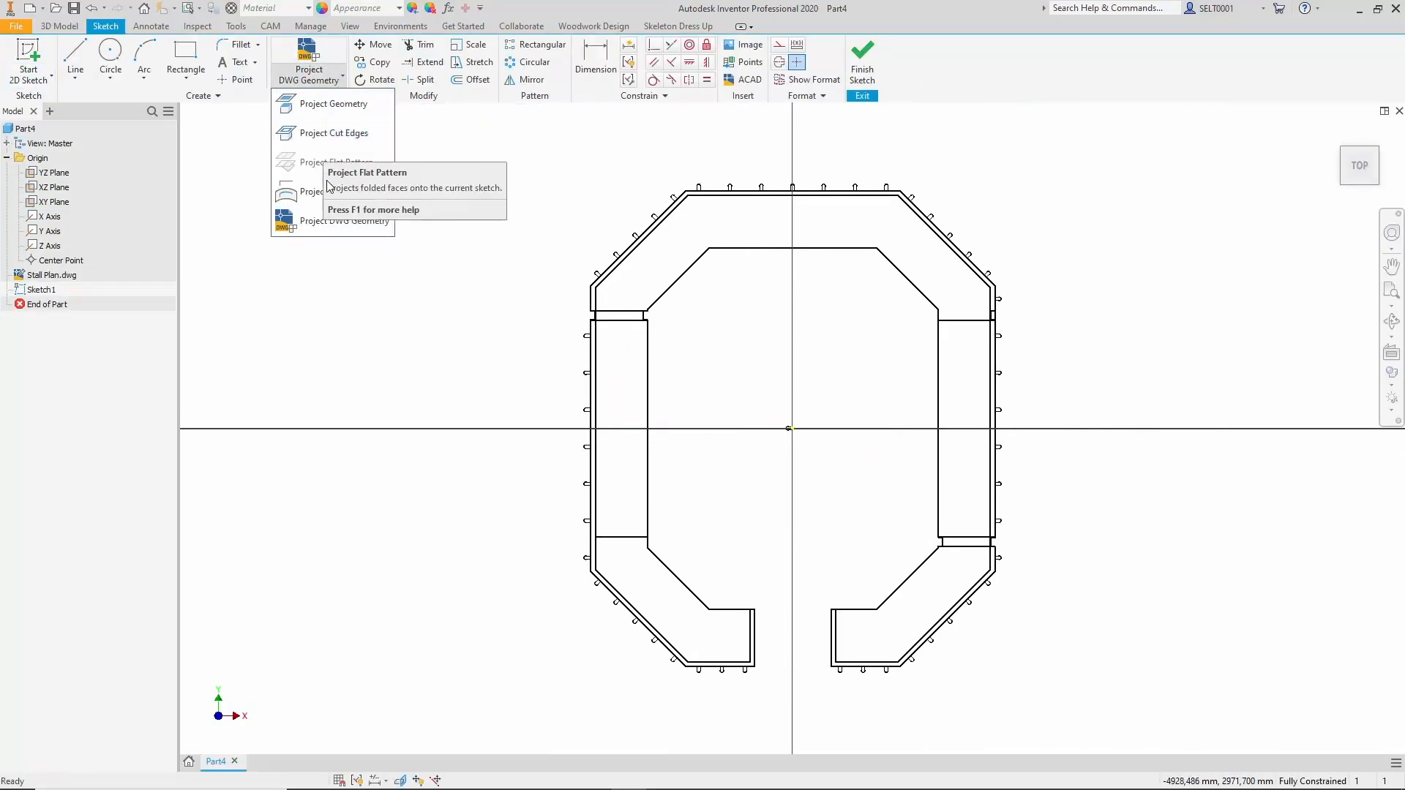
pyautogui.click(341, 224)
pyautogui.scroll(3, 673, 372)
pyautogui.scroll(-4, 644, 270)
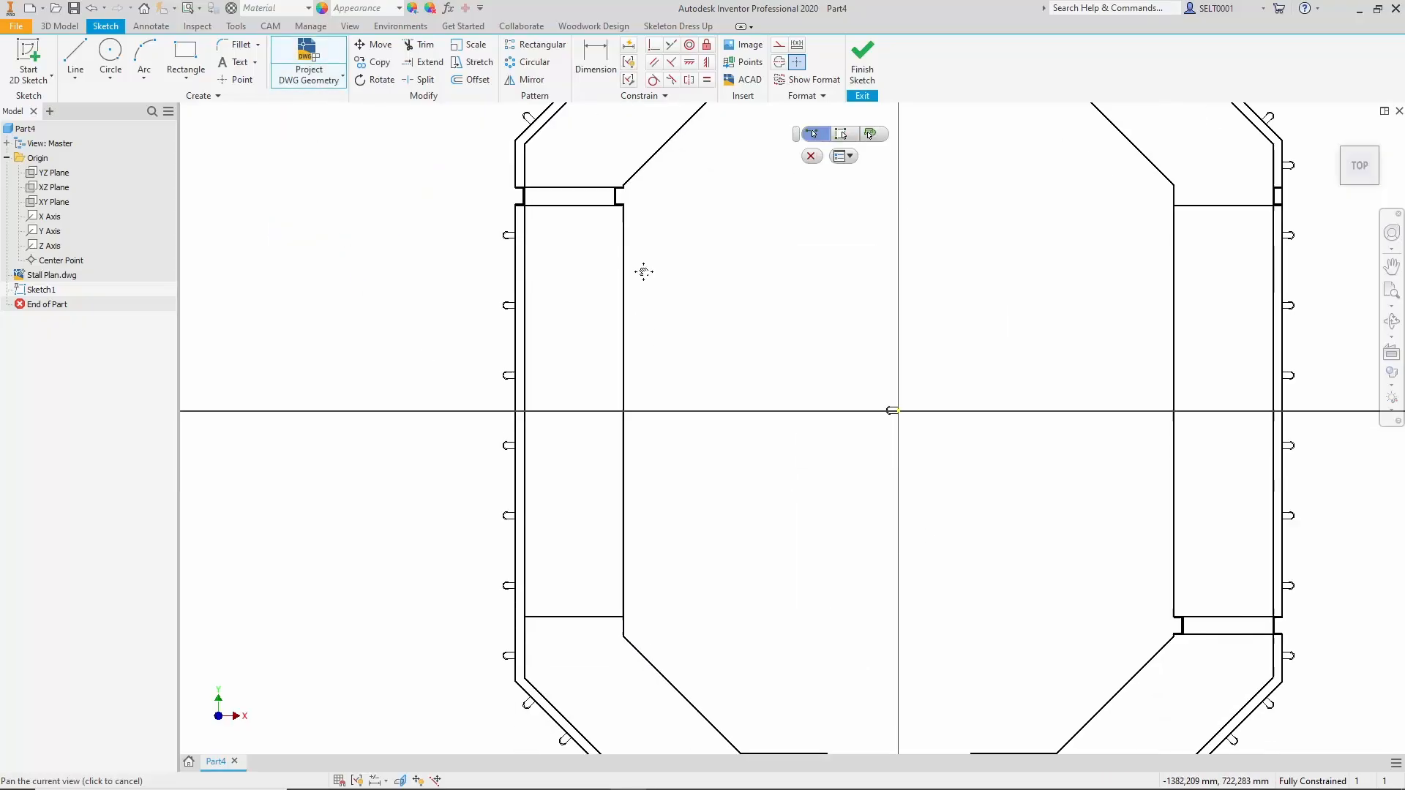
pyautogui.click(553, 287)
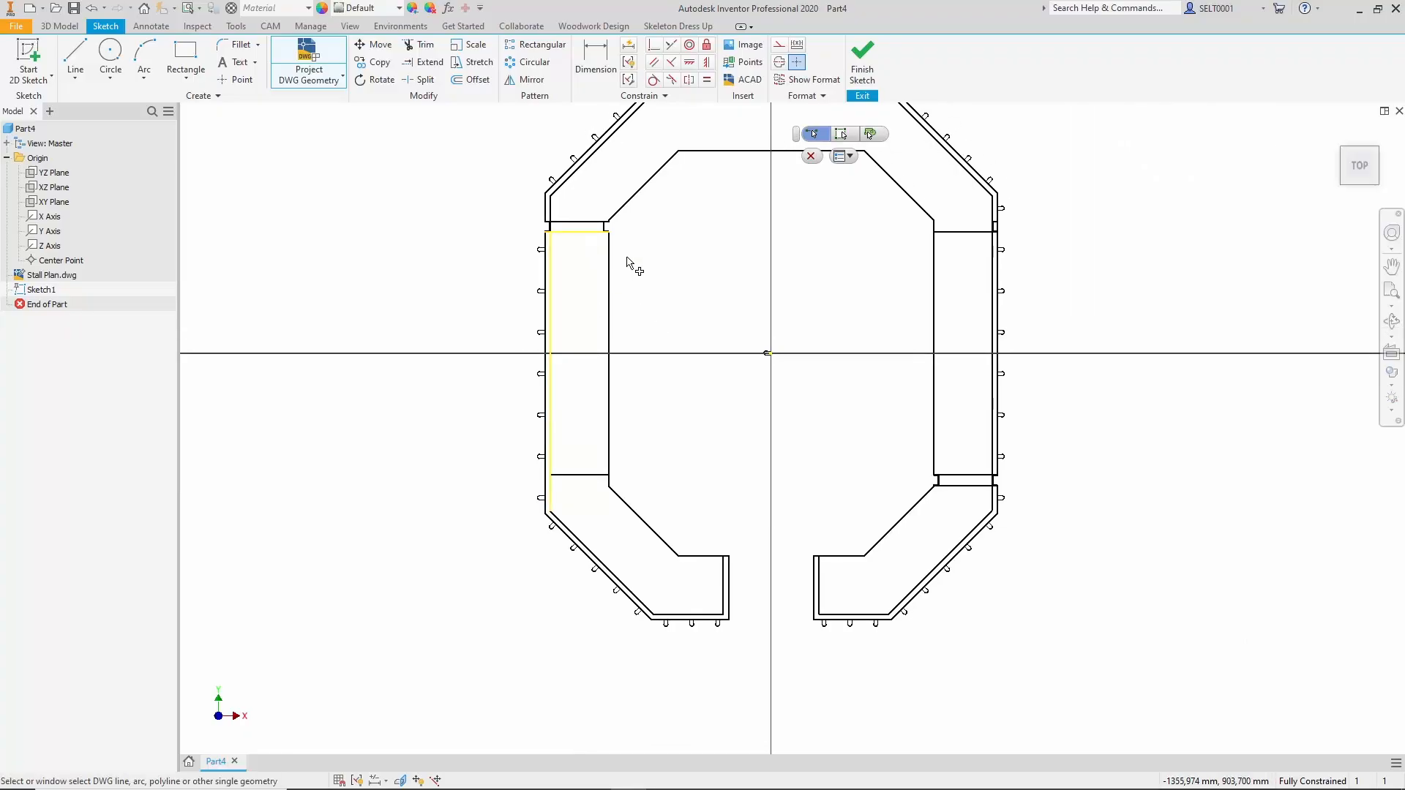
pyautogui.click(624, 429)
pyautogui.click(629, 505)
pyautogui.click(704, 557)
pyautogui.click(724, 589)
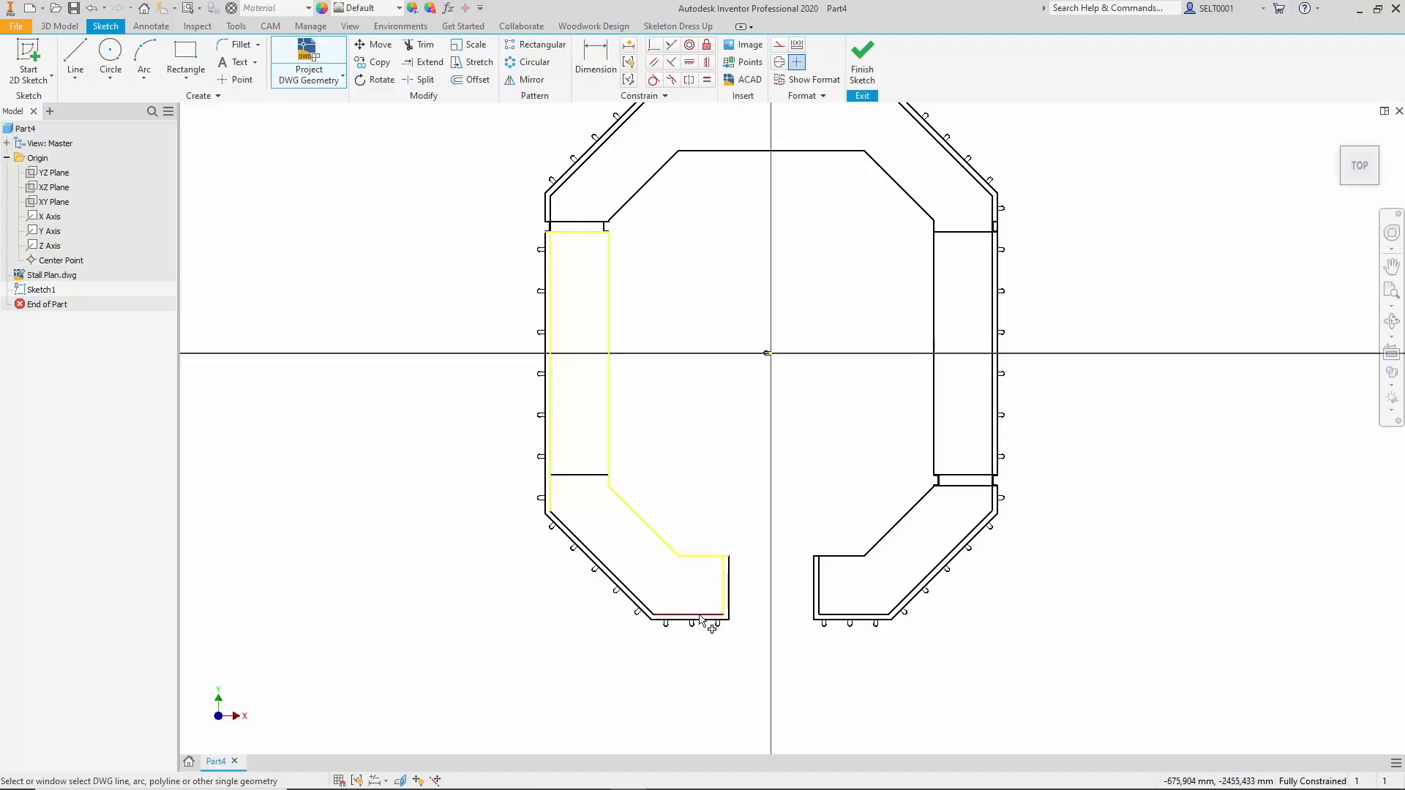
pyautogui.click(700, 615)
pyautogui.click(622, 584)
# Project the DWG outlines of the remaining two counter sections and finish the sketch.
pyautogui.scroll(2, 702, 439)
pyautogui.click(563, 404)
pyautogui.click(625, 324)
pyautogui.click(761, 257)
pyautogui.click(1054, 322)
pyautogui.click(1122, 402)
pyautogui.click(501, 418)
pyautogui.scroll(6, 545, 421)
pyautogui.click(486, 357)
pyautogui.scroll(-8, 659, 265)
pyautogui.click(843, 318)
pyautogui.scroll(5, 855, 405)
pyautogui.click(890, 466)
pyautogui.scroll(4, 750, 537)
pyautogui.scroll(-5, 761, 461)
pyautogui.scroll(3, 803, 471)
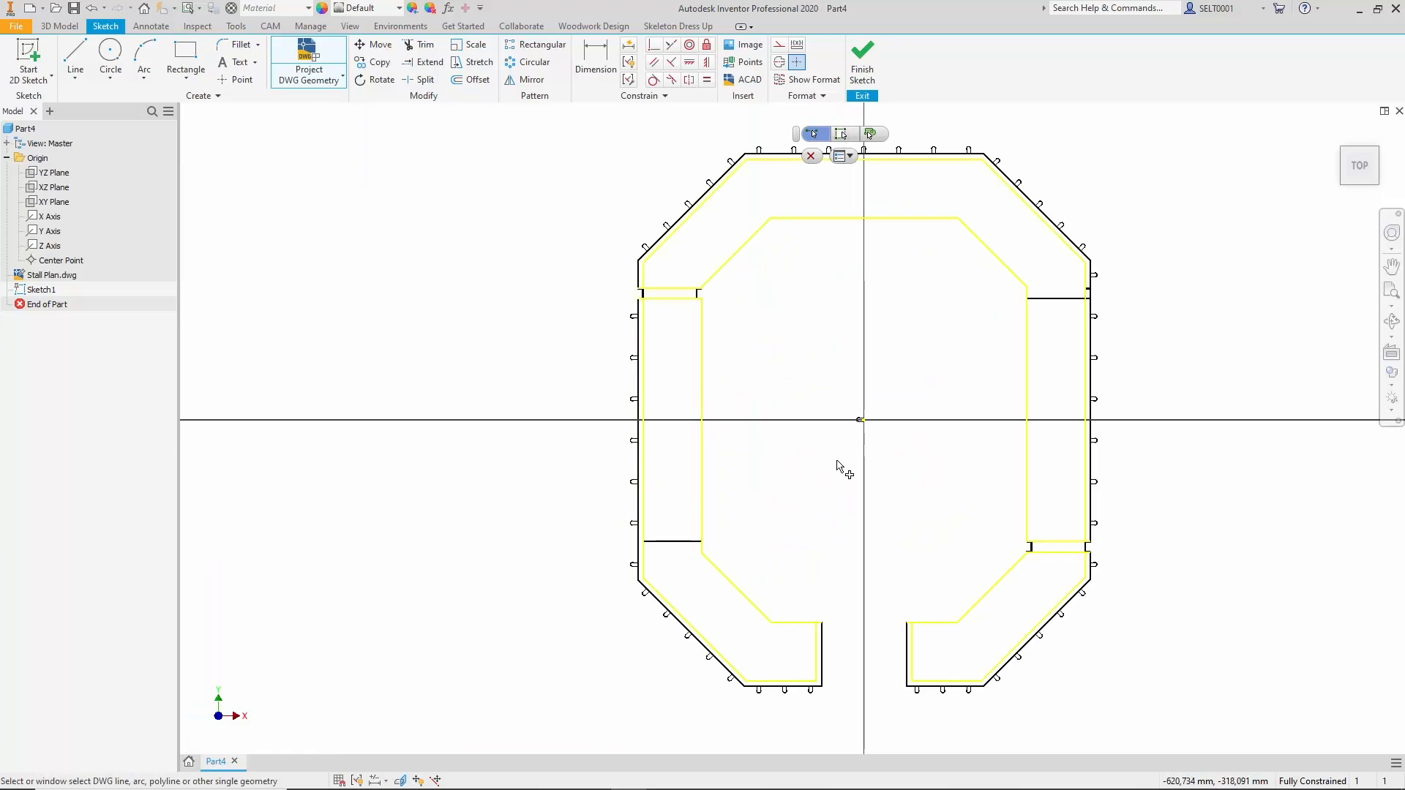
pyautogui.click(862, 62)
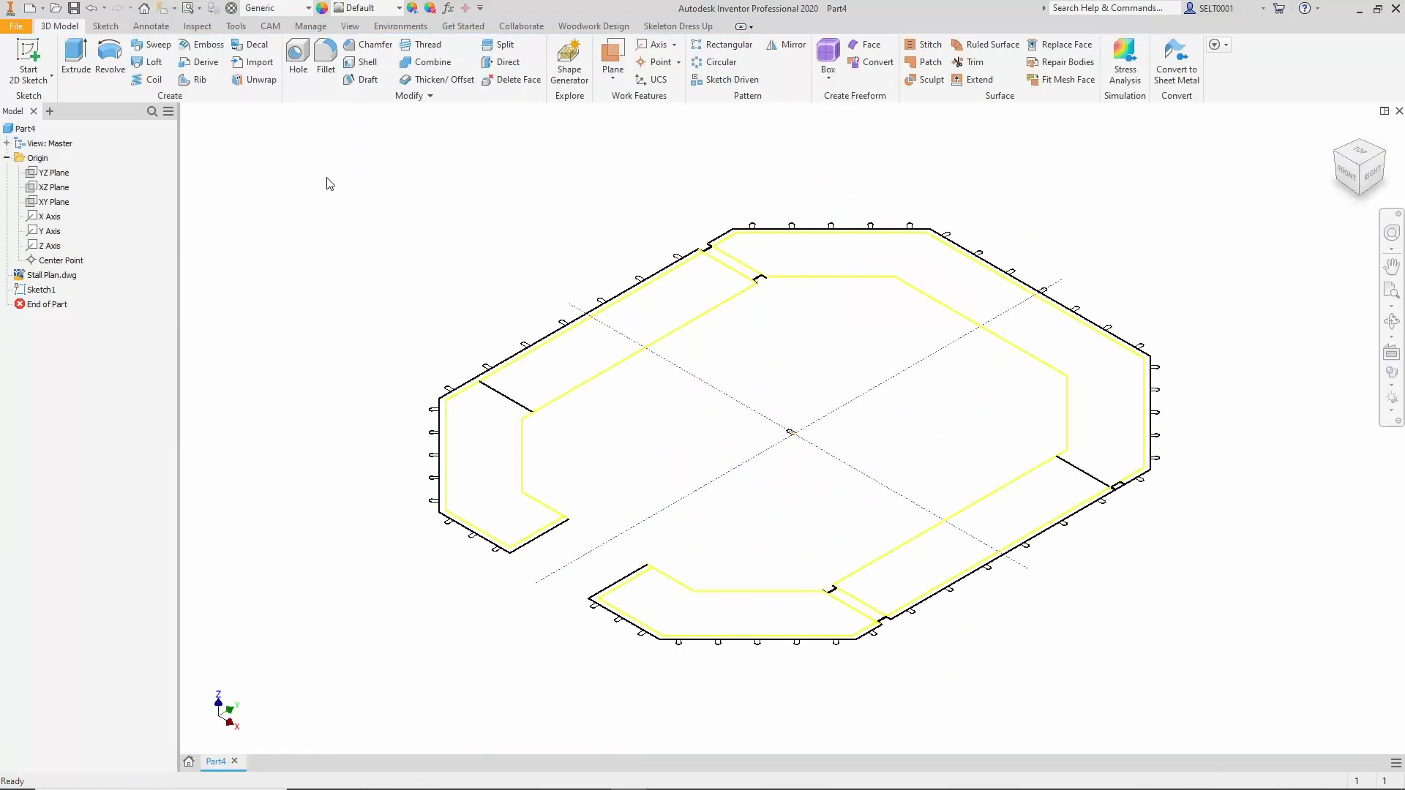
# Extrude the left counter profile 700 mm upward as the first solid body.
pyautogui.click(75, 57)
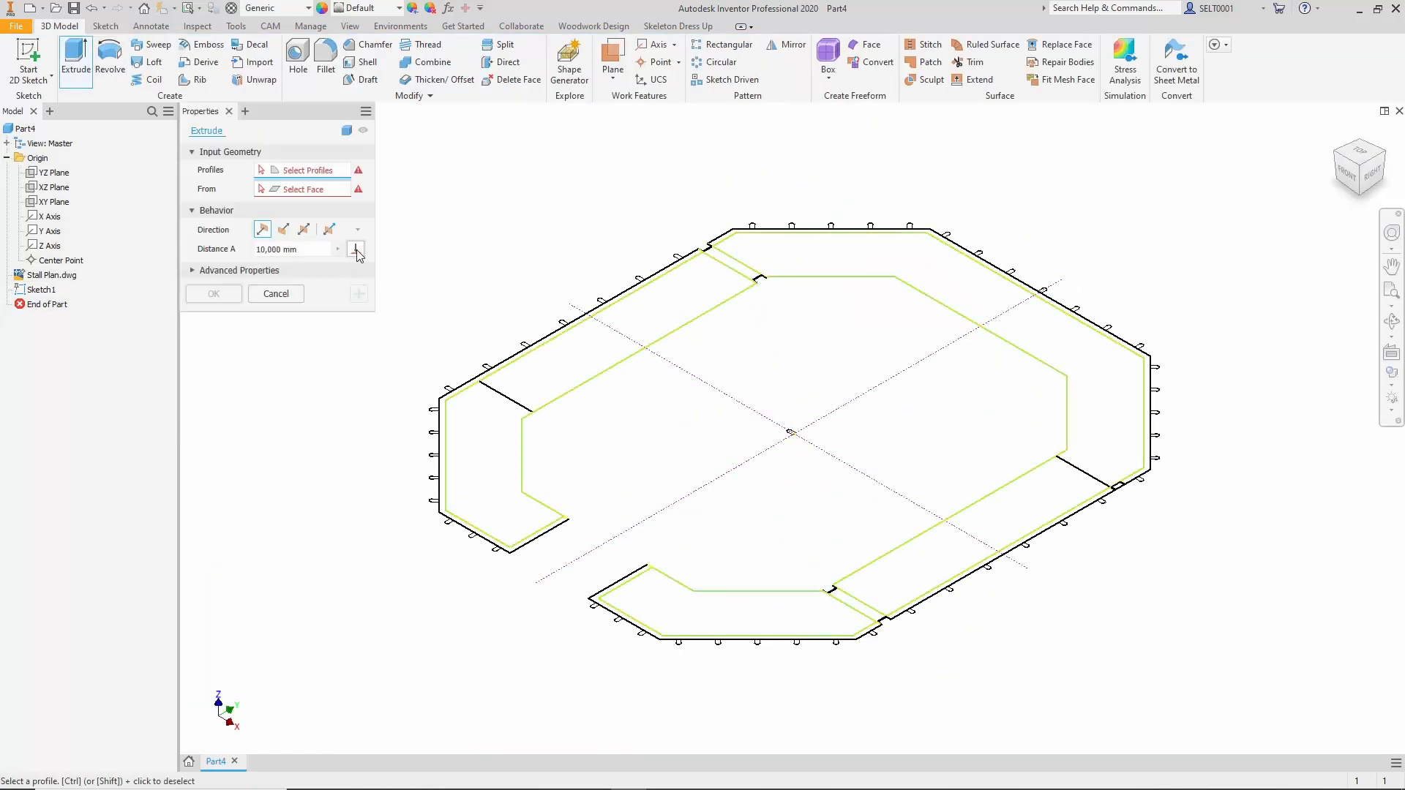
pyautogui.click(523, 397)
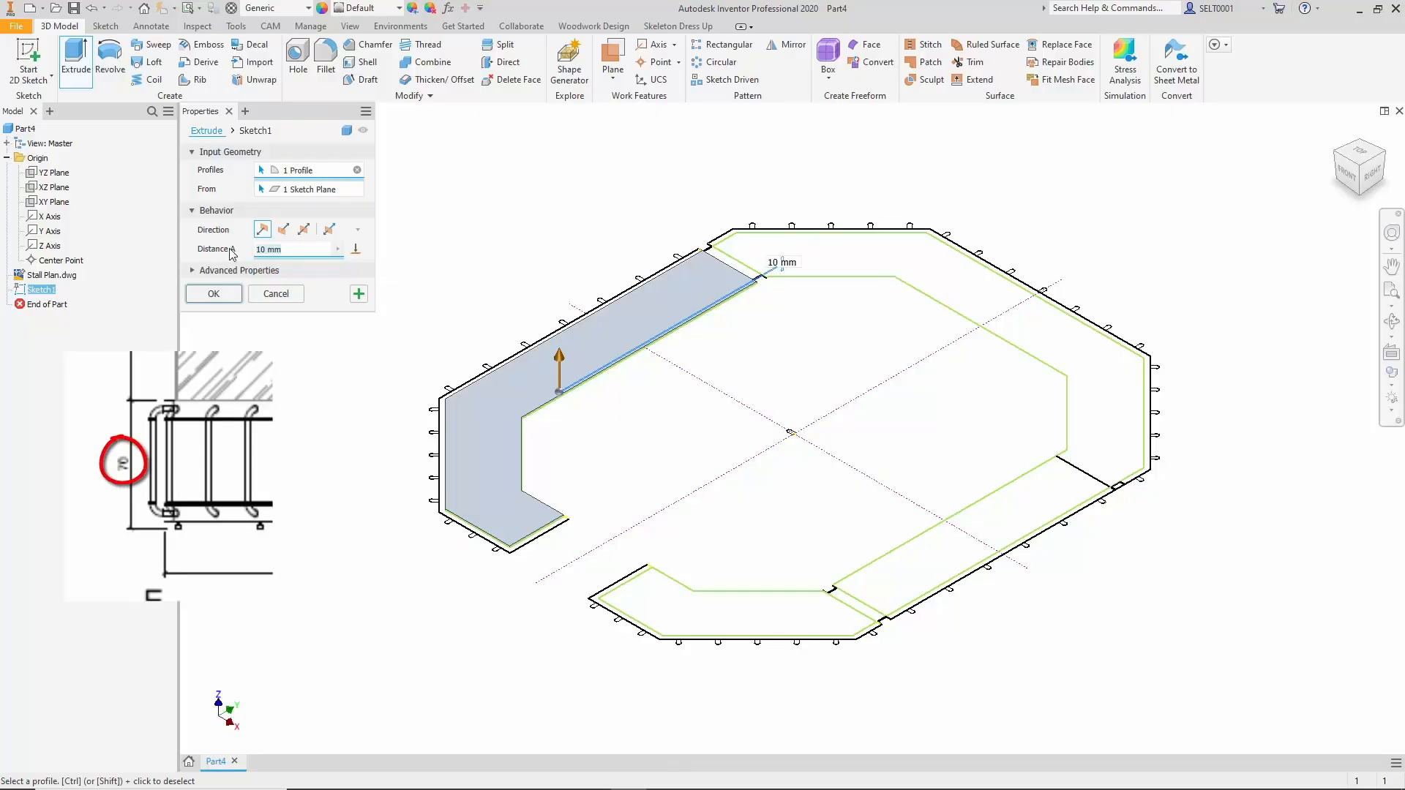
pyautogui.write('700')
pyautogui.click(359, 294)
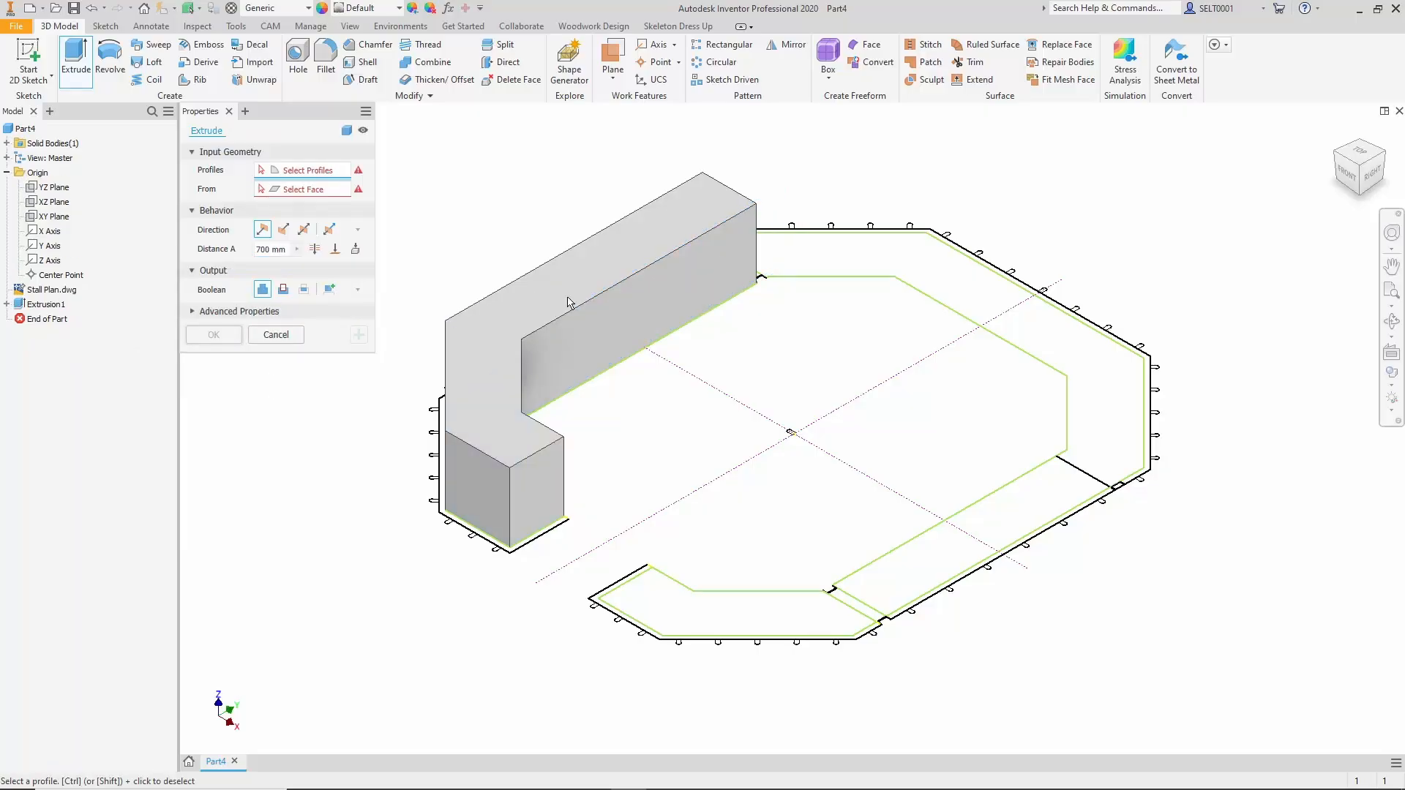
# Extrude the other two counter profiles up to the first body's top face, each as a new solid.
pyautogui.click(886, 258)
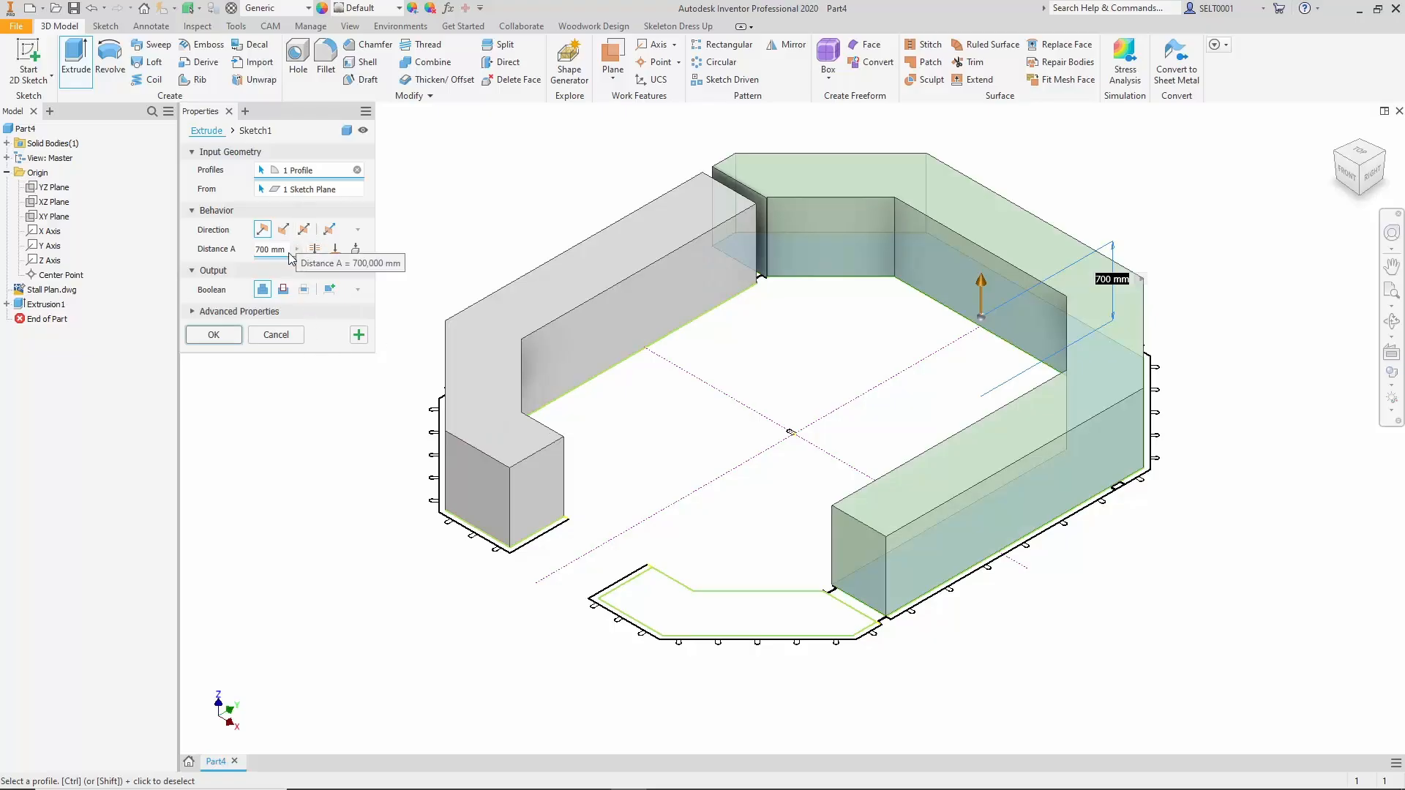
pyautogui.click(335, 249)
pyautogui.click(604, 272)
pyautogui.click(330, 308)
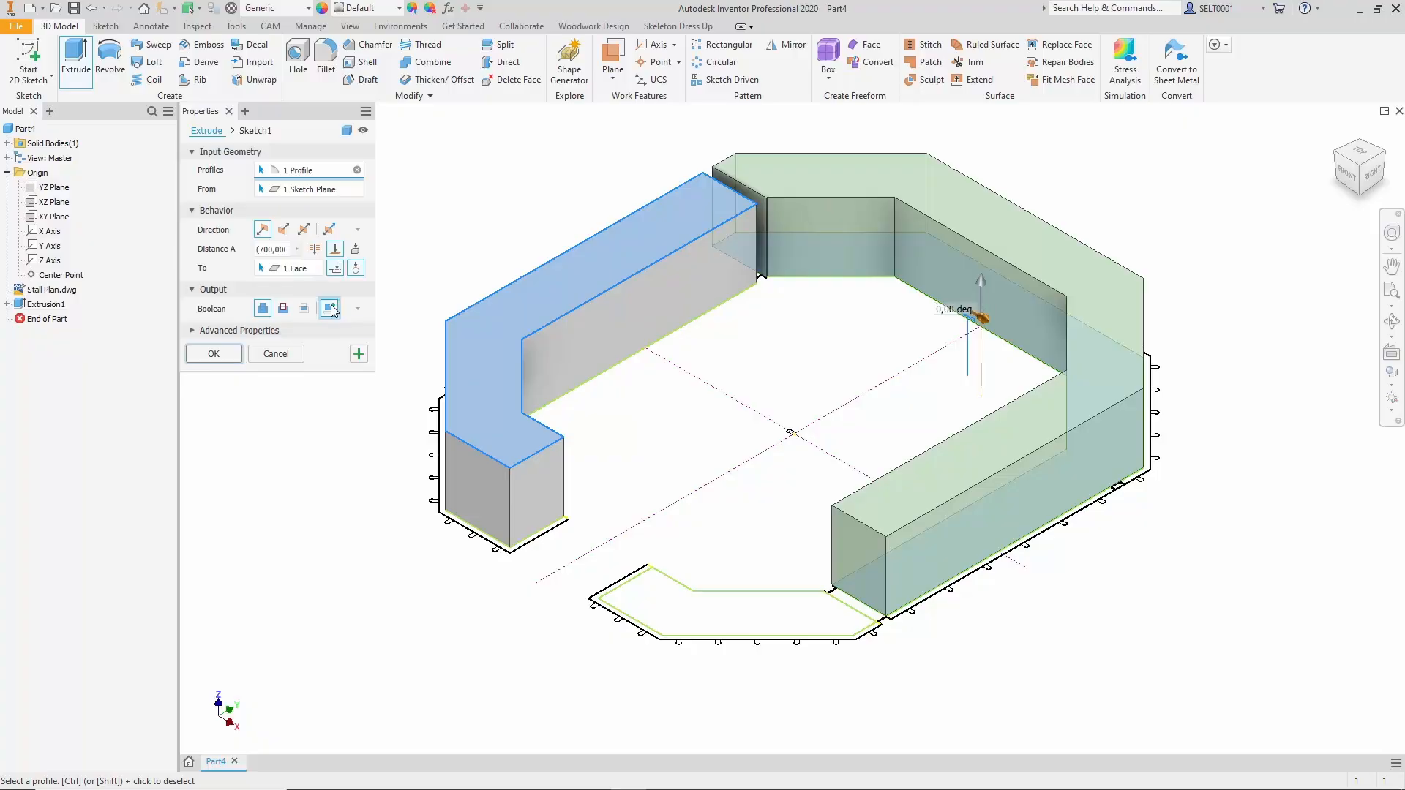
pyautogui.click(358, 355)
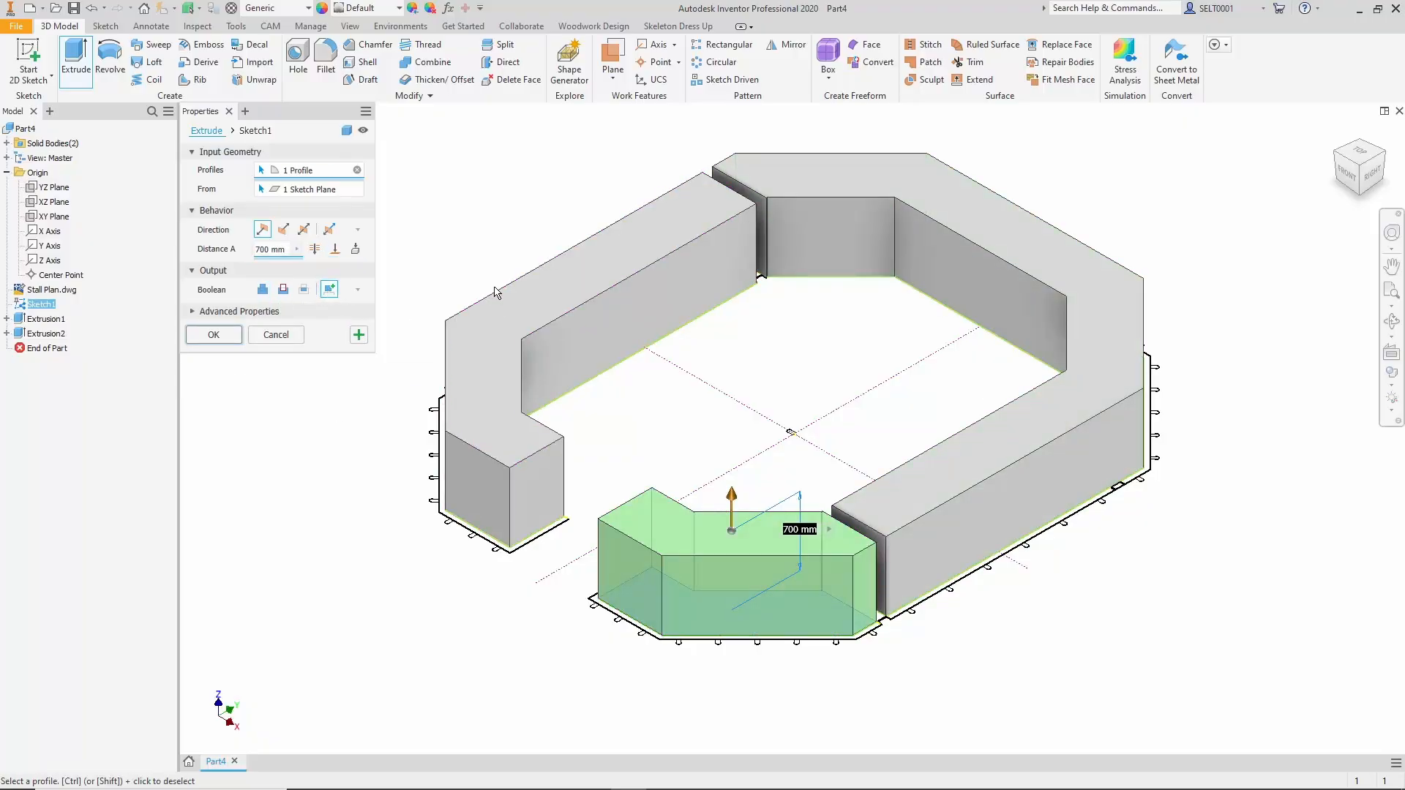
pyautogui.click(542, 302)
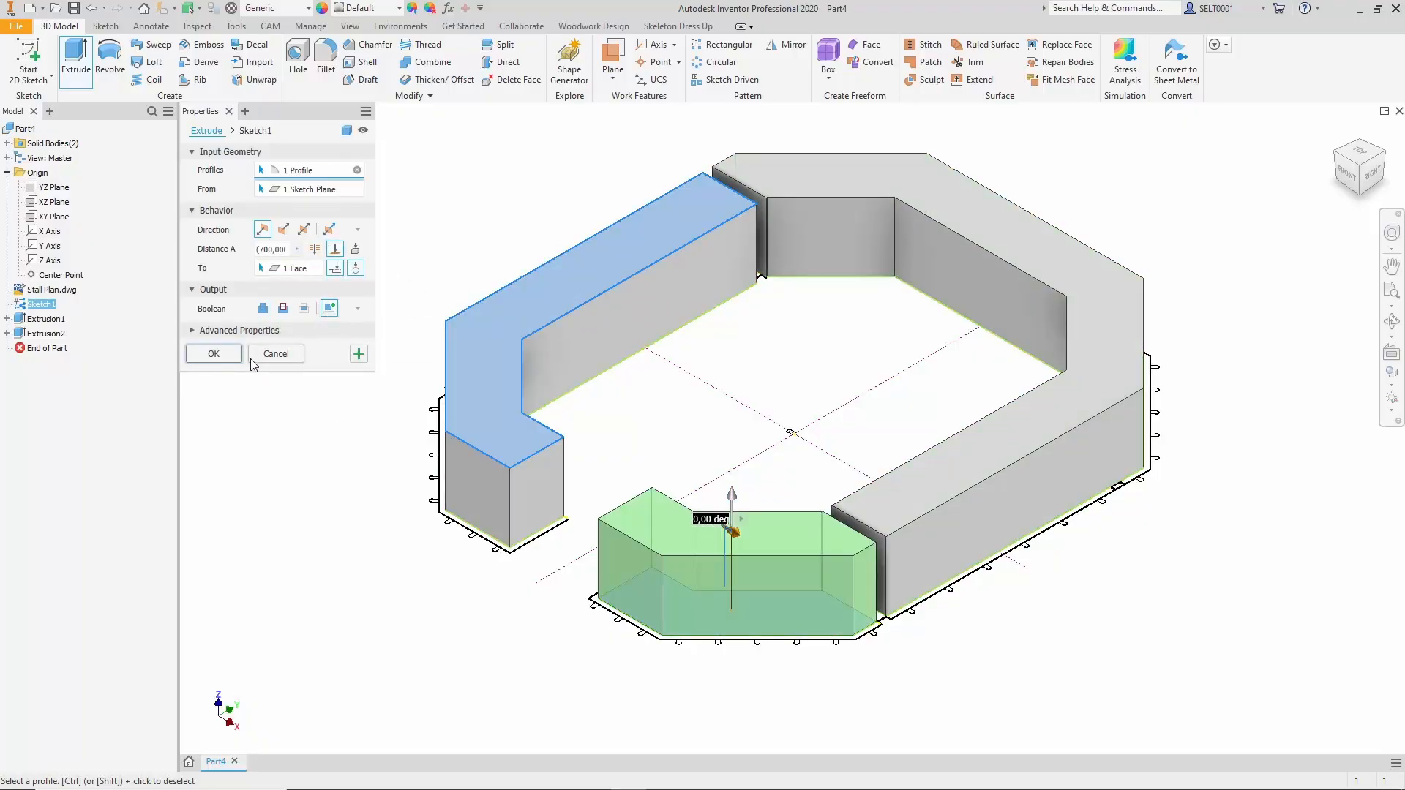
pyautogui.click(213, 354)
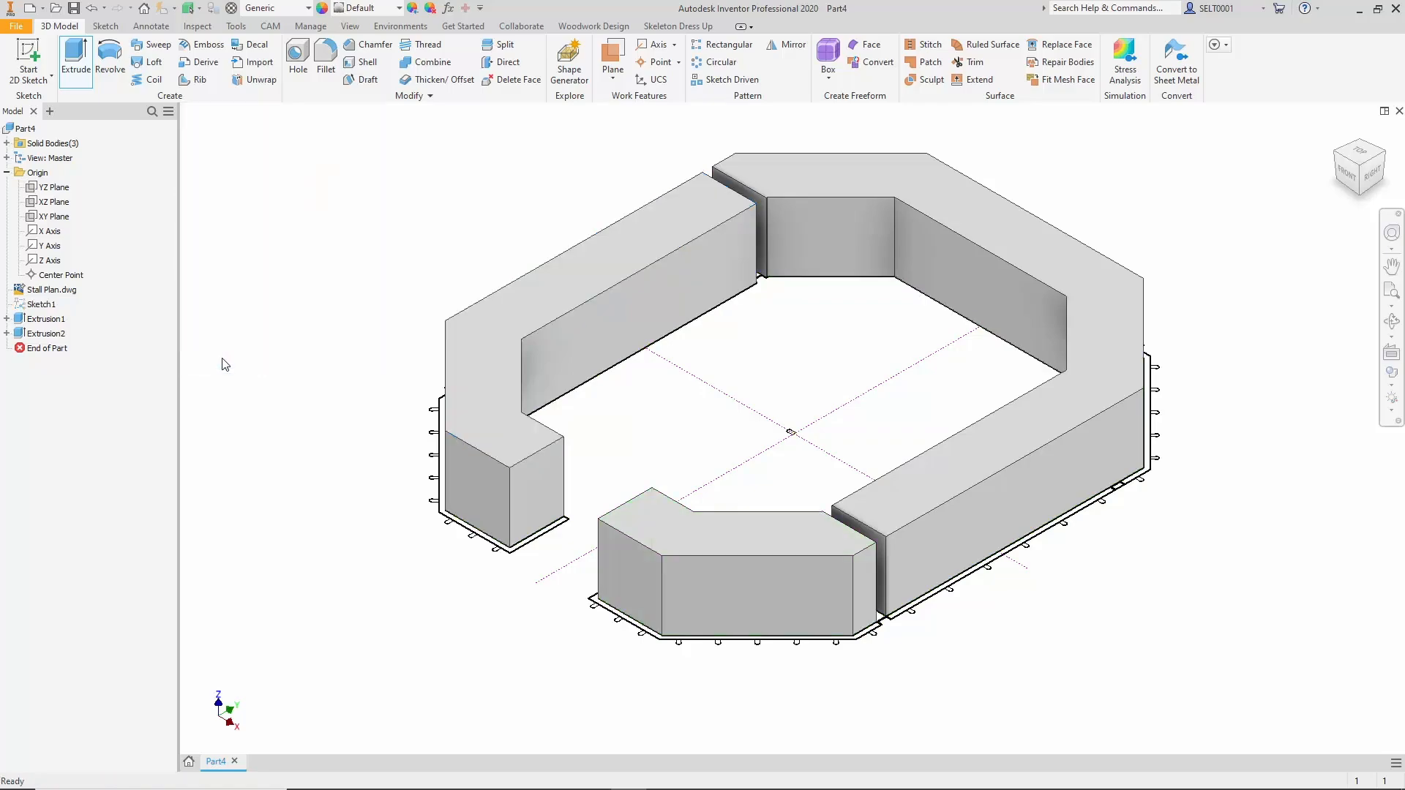
# Examine which counter section each of the three solid bodies represents.
pyautogui.moveTo(405, 267); pyautogui.dragTo(472, 296, button='middle')
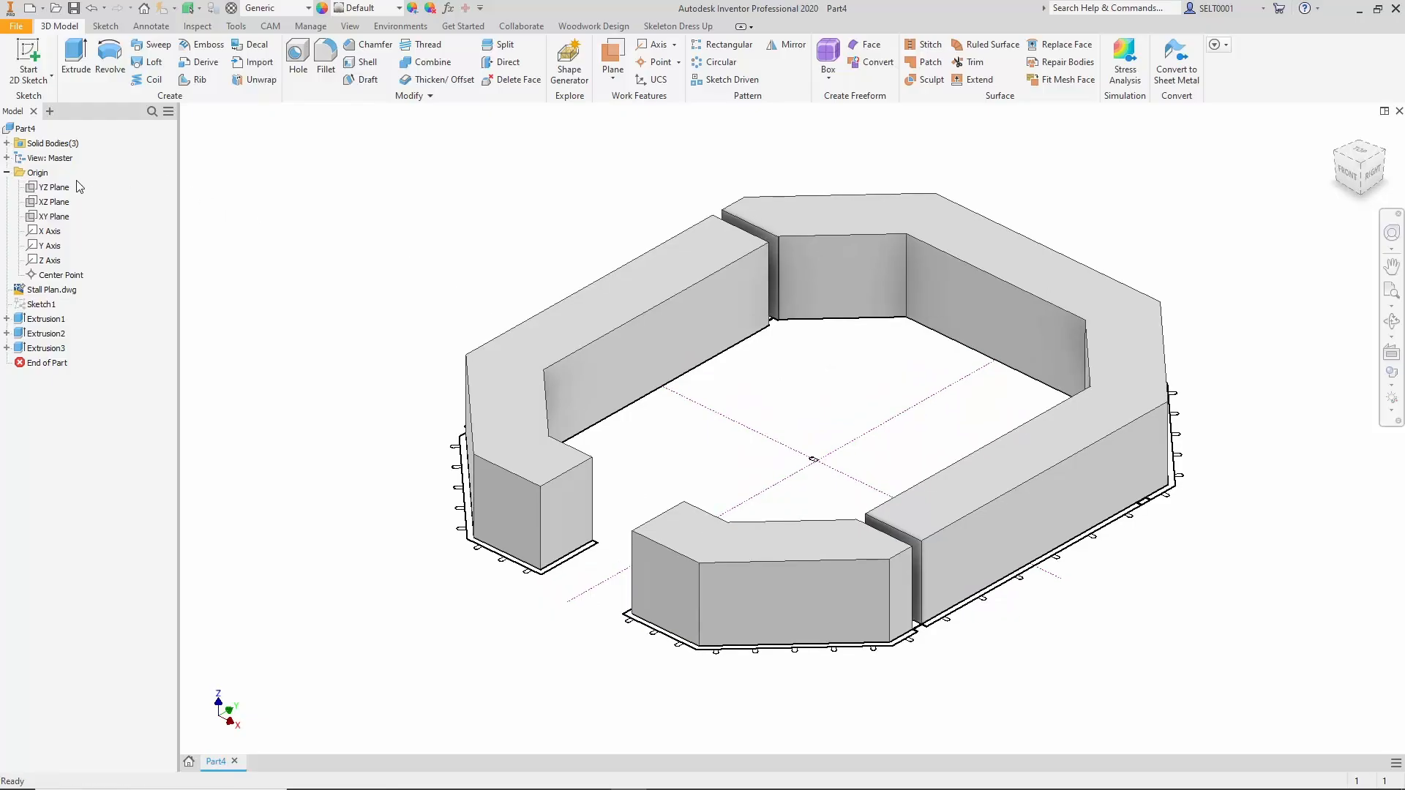
pyautogui.click(7, 144)
pyautogui.click(46, 158)
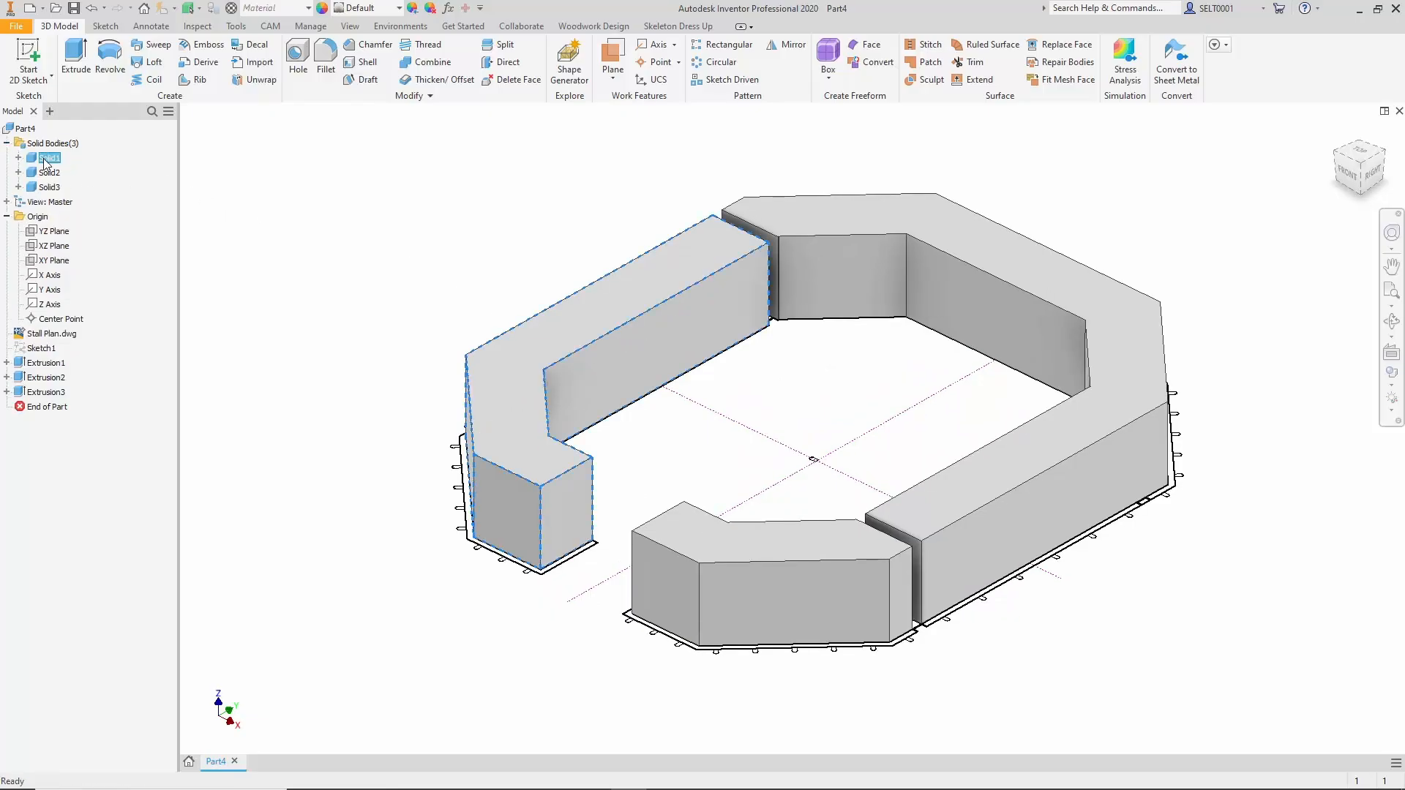
pyautogui.click(49, 173)
pyautogui.click(49, 187)
pyautogui.click(231, 196)
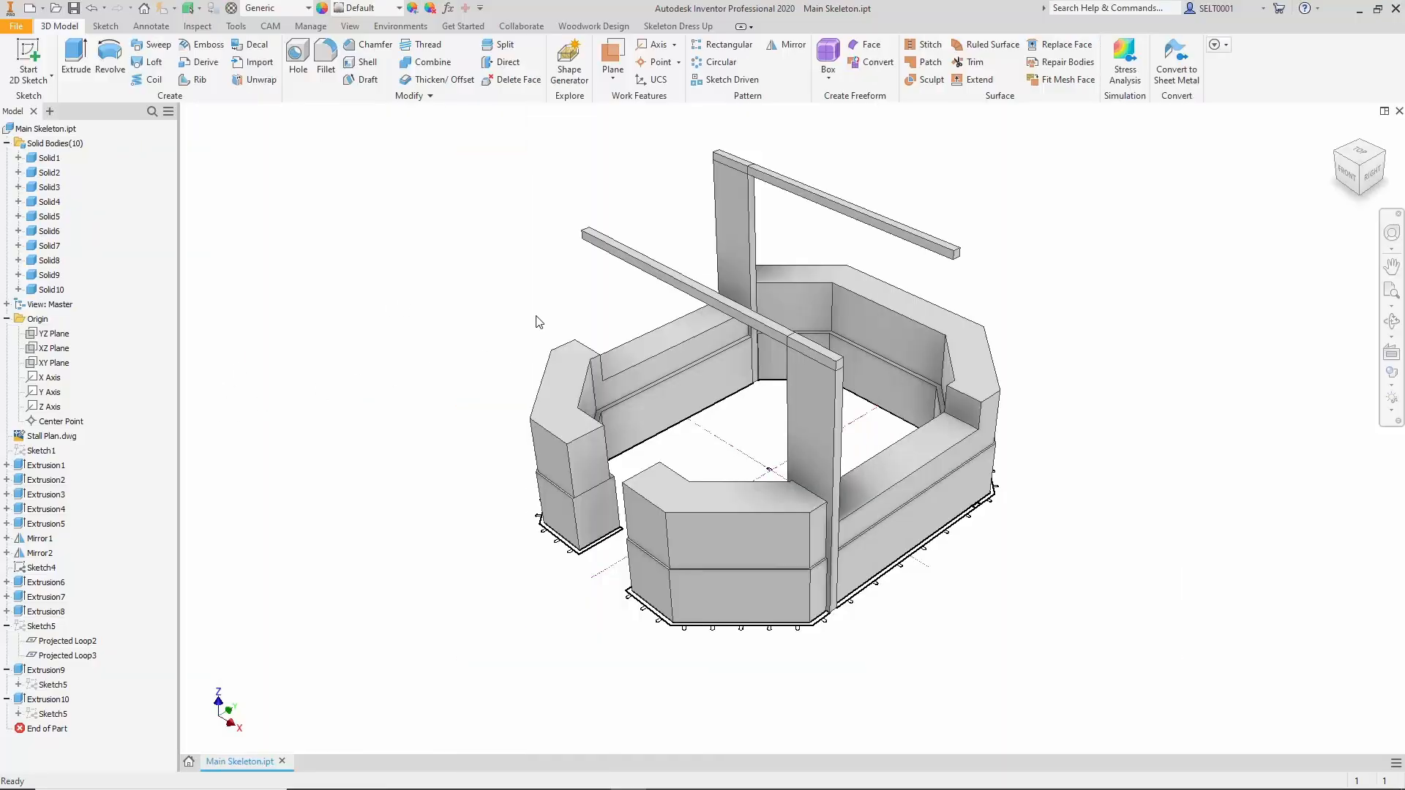
# Switch to AutoCAD with the linked Stall Plan.dwg of Main Skeleton.ipt open for editing.
pyautogui.click(52, 437)
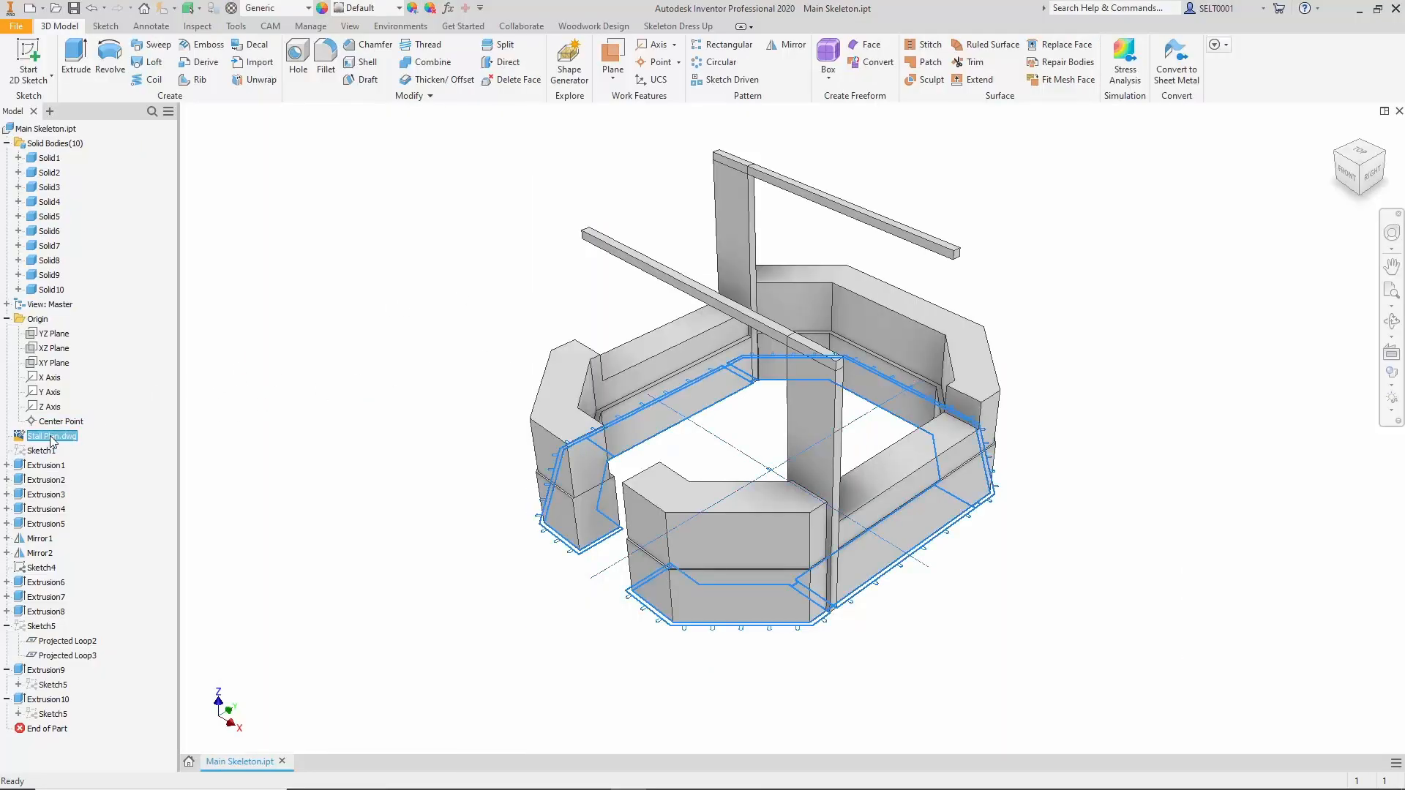
pyautogui.rightClick(52, 440)
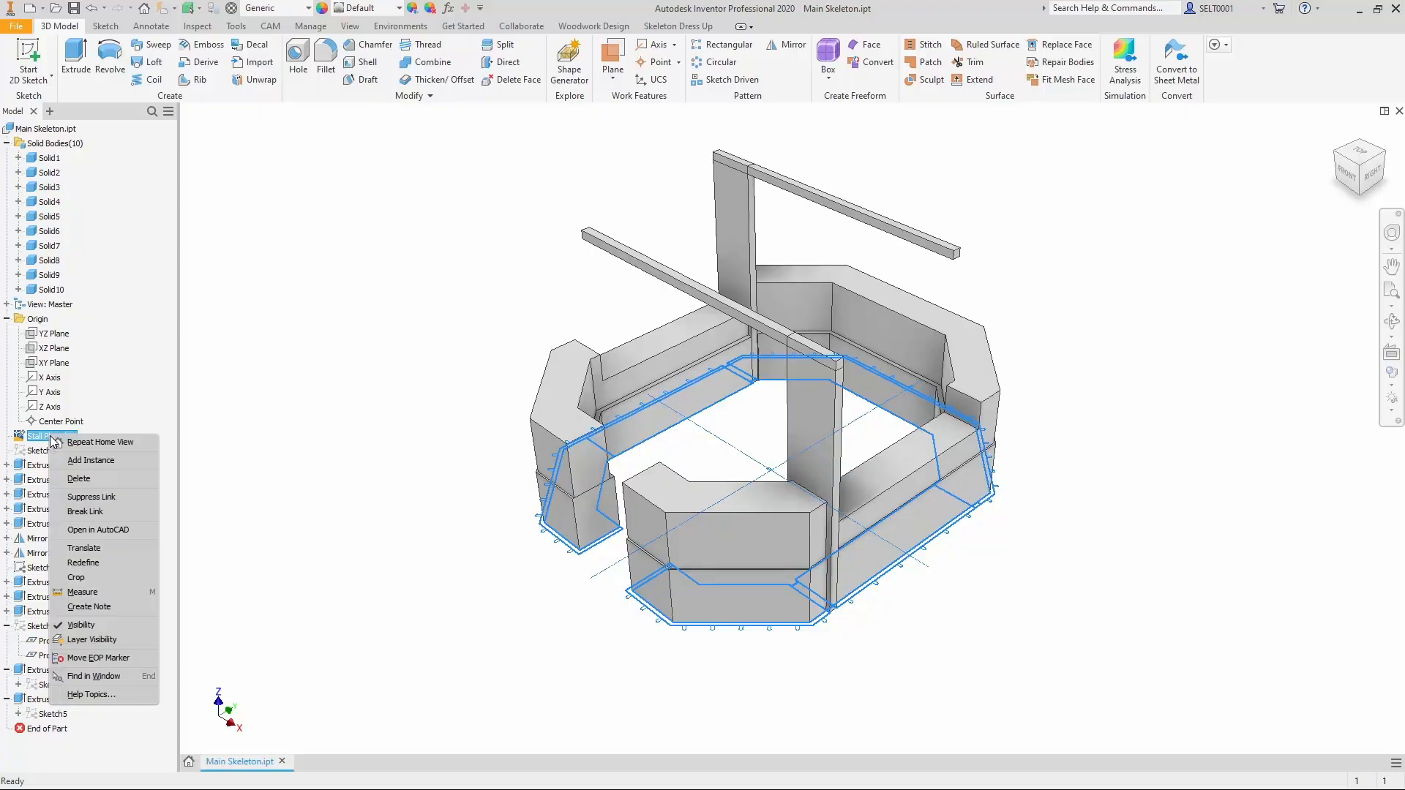
pyautogui.click(82, 511)
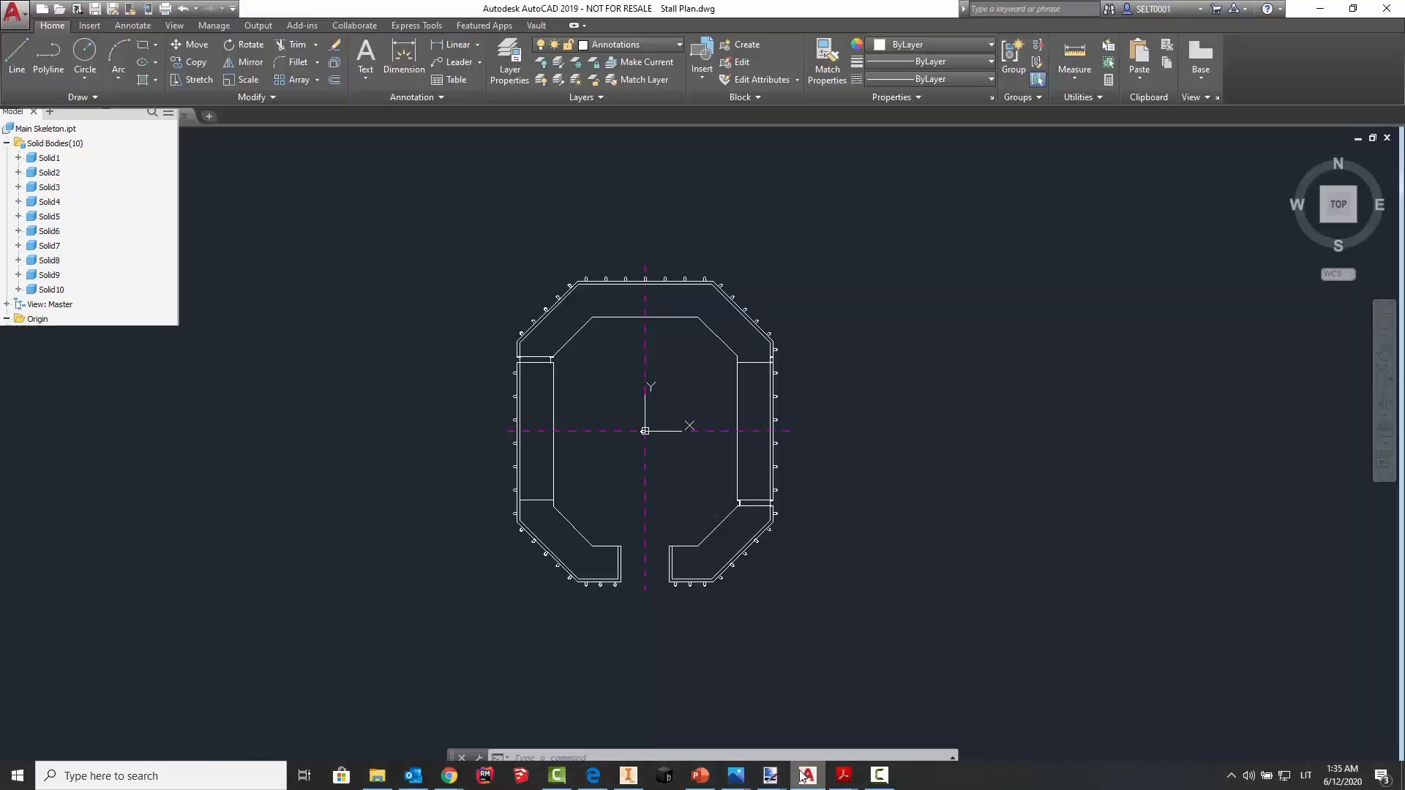
# Stretch the upper half of the stall plan upward by 600.
pyautogui.scroll(-3, 480, 313)
pyautogui.scroll(5, 464, 304)
pyautogui.moveTo(464, 304)
pyautogui.mouseDown(button='middle')
pyautogui.moveTo(433, 322)
pyautogui.moveTo(430, 288)
pyautogui.mouseUp(button='middle')
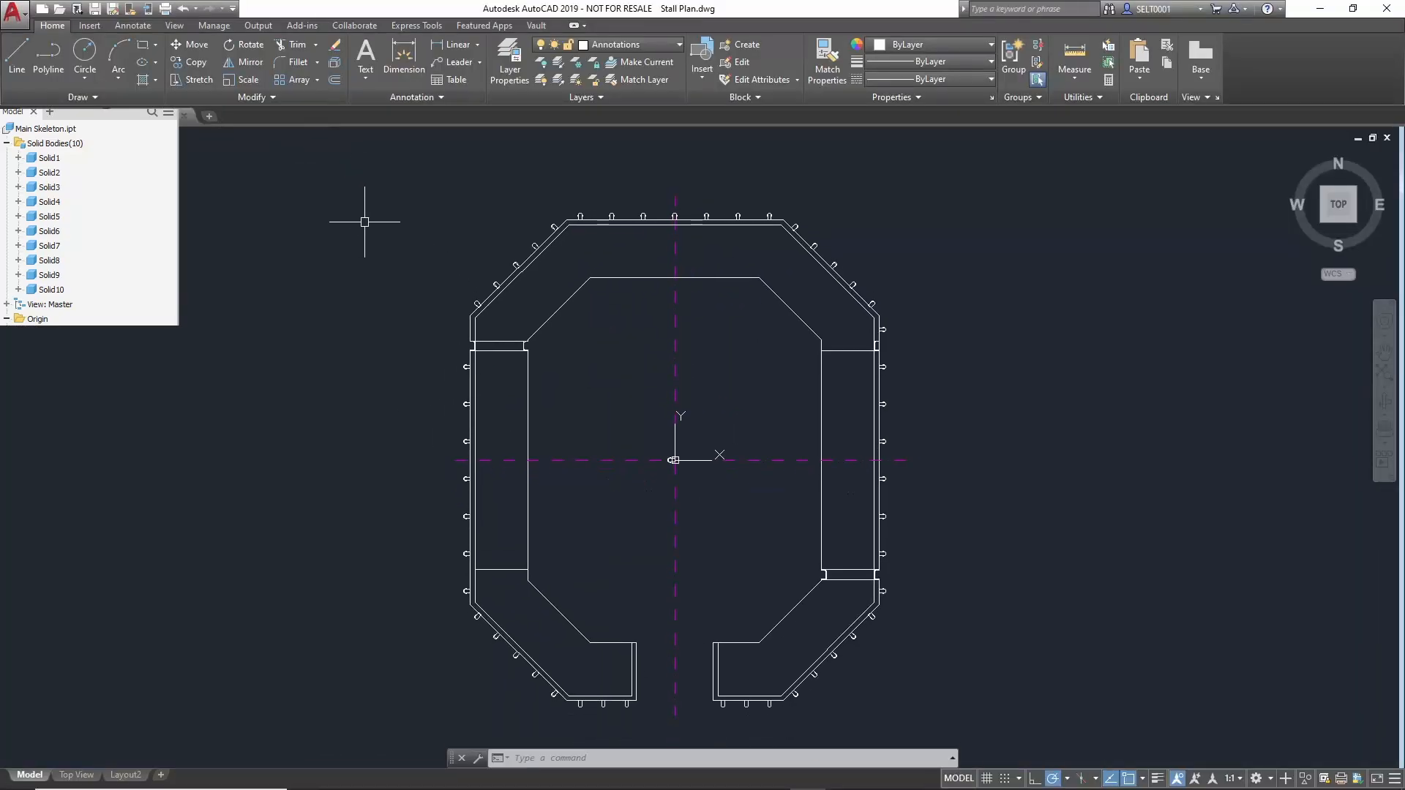
pyautogui.write('stre')
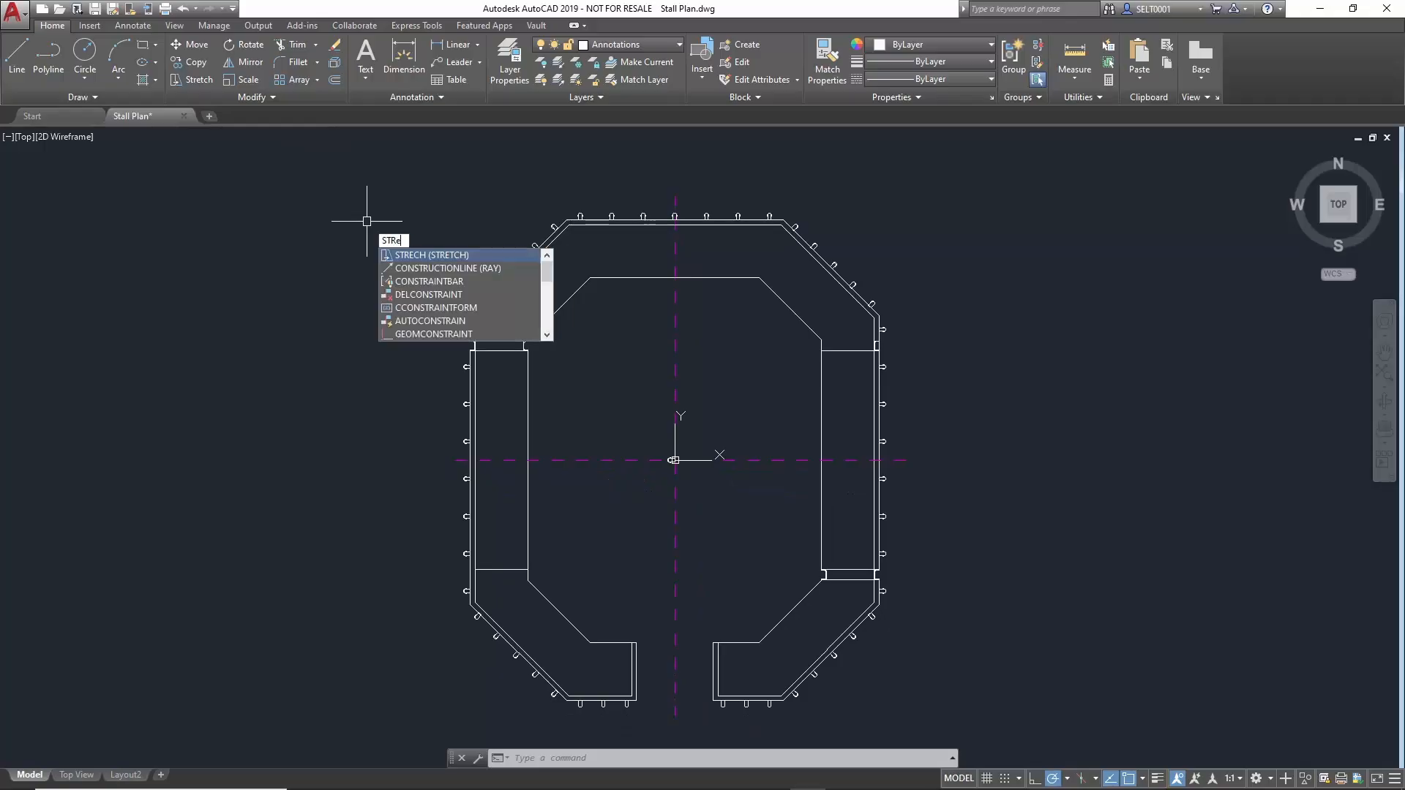
pyautogui.write('tch')
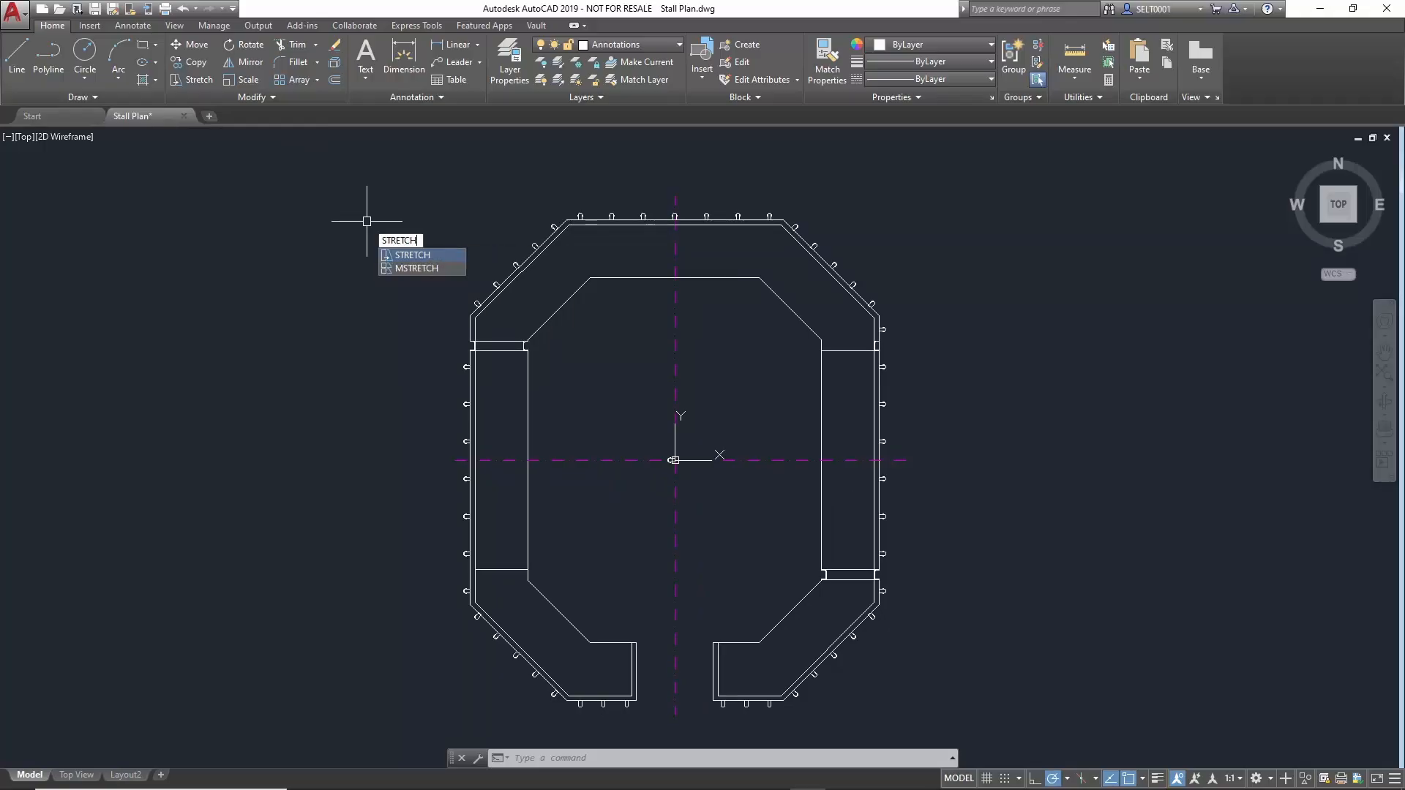
pyautogui.press('Return')
pyautogui.click(970, 180)
pyautogui.click(405, 387)
pyautogui.click(406, 387)
pyautogui.write('600')
pyautogui.press('Return')
# Stretch the lower half of the stall plan downward by 600.
pyautogui.press('Return')
pyautogui.click(963, 539)
pyautogui.click(448, 668)
pyautogui.press('Return')
pyautogui.click(400, 586)
pyautogui.write('600')
pyautogui.press('Return')
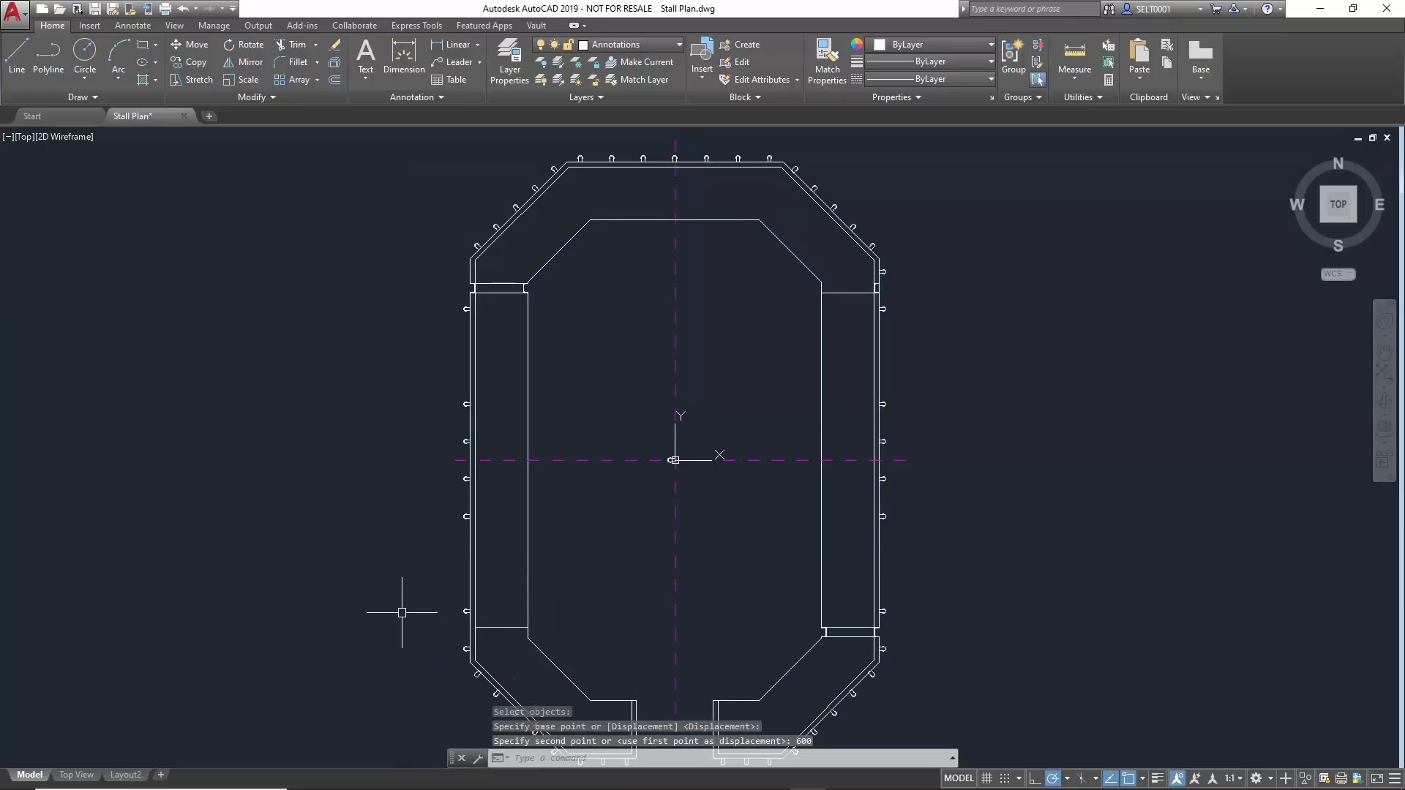
# Close Stall Plan.dwg with its changes saved and switch back to Inventor.
pyautogui.click(184, 116)
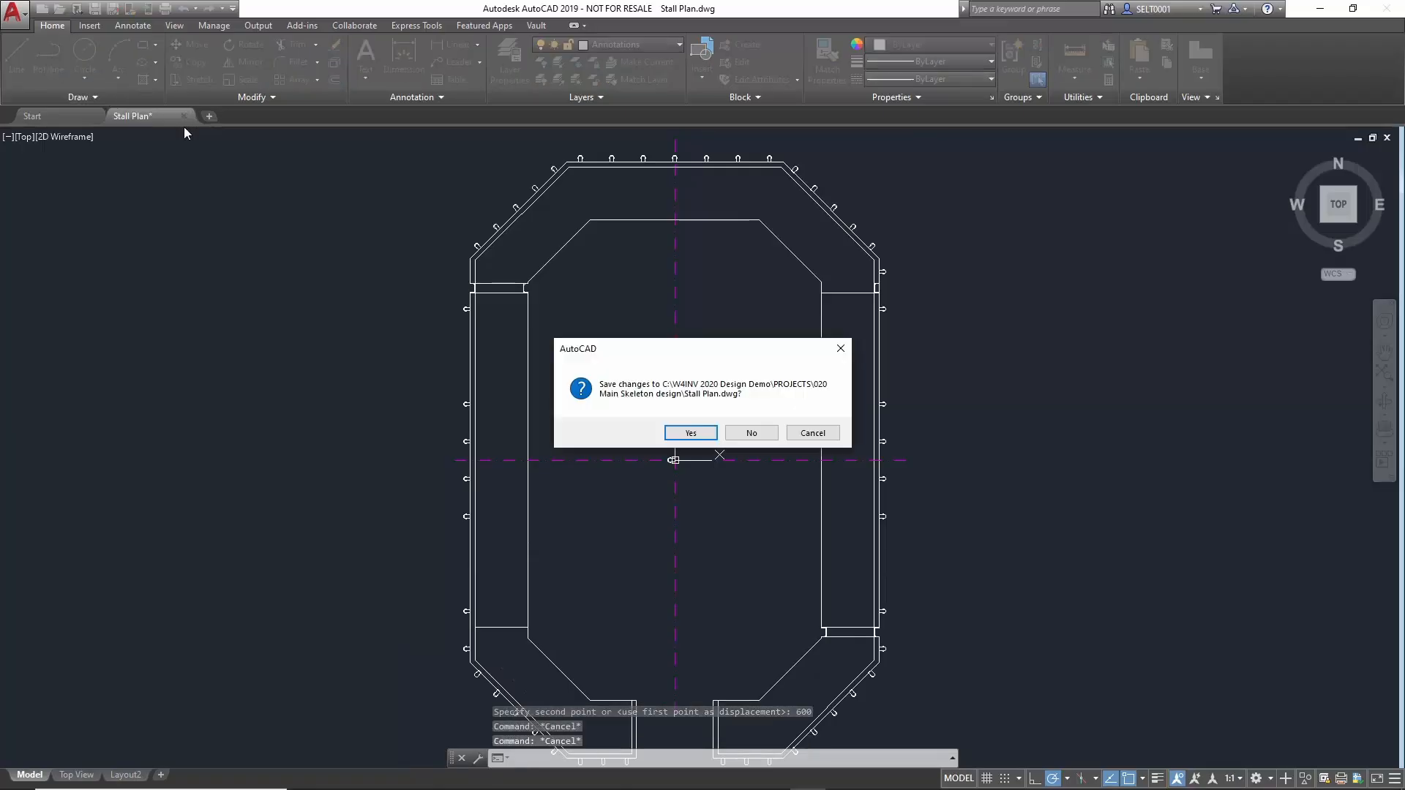
pyautogui.click(691, 436)
pyautogui.click(627, 775)
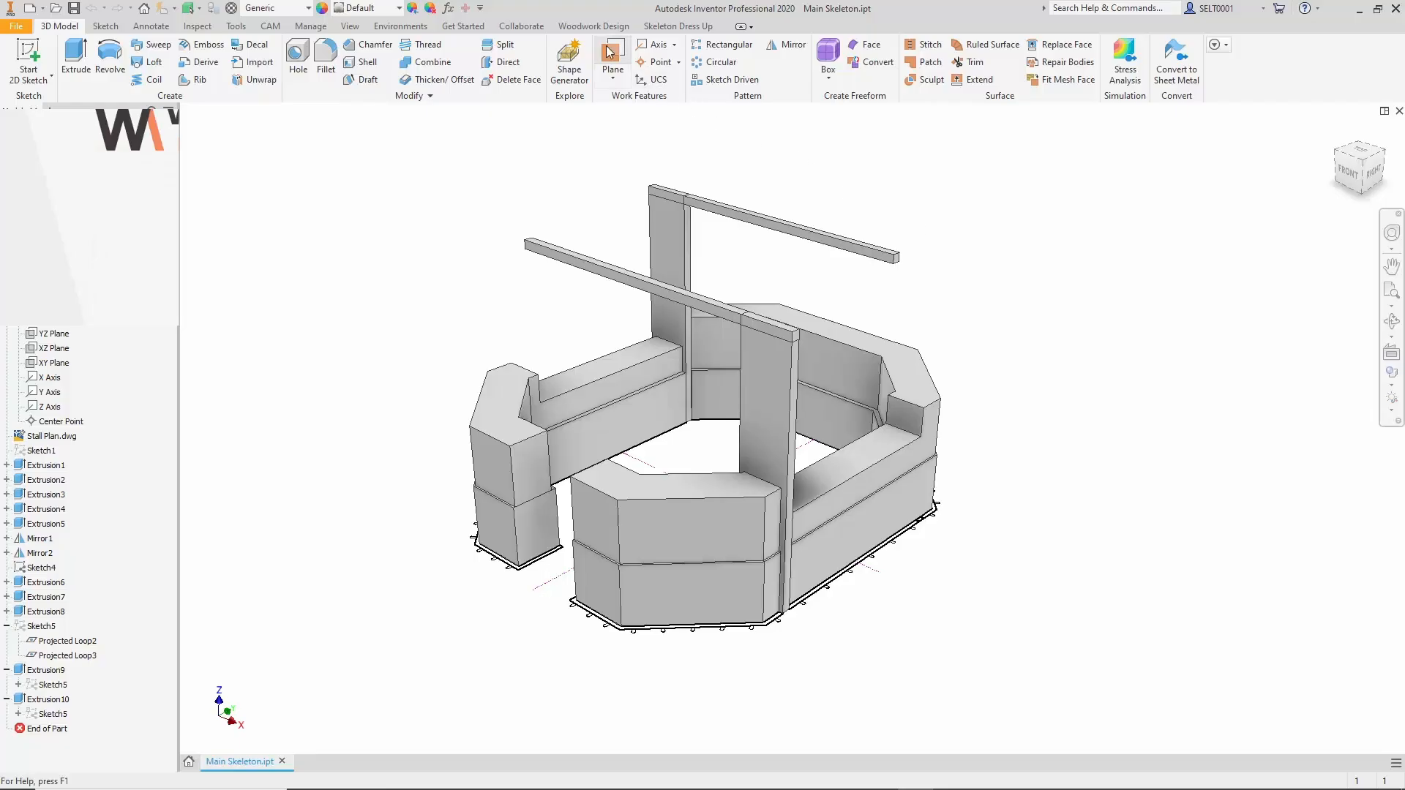
# Create a work plane through the outer and inner vertical corner edges of the lower counter beside the stall opening.
pyautogui.click(609, 52)
pyautogui.click(621, 591)
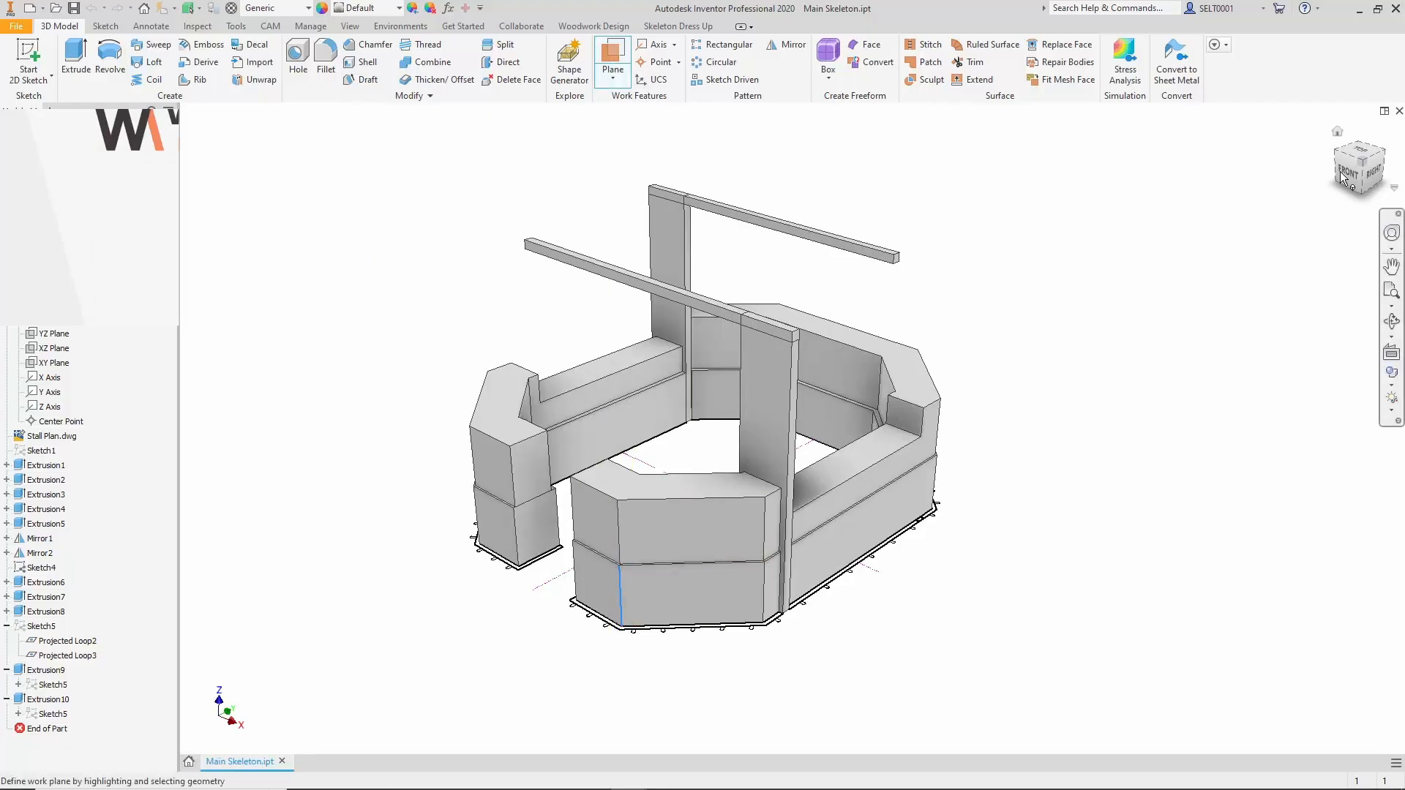
pyautogui.click(1358, 141)
pyautogui.scroll(5, 891, 401)
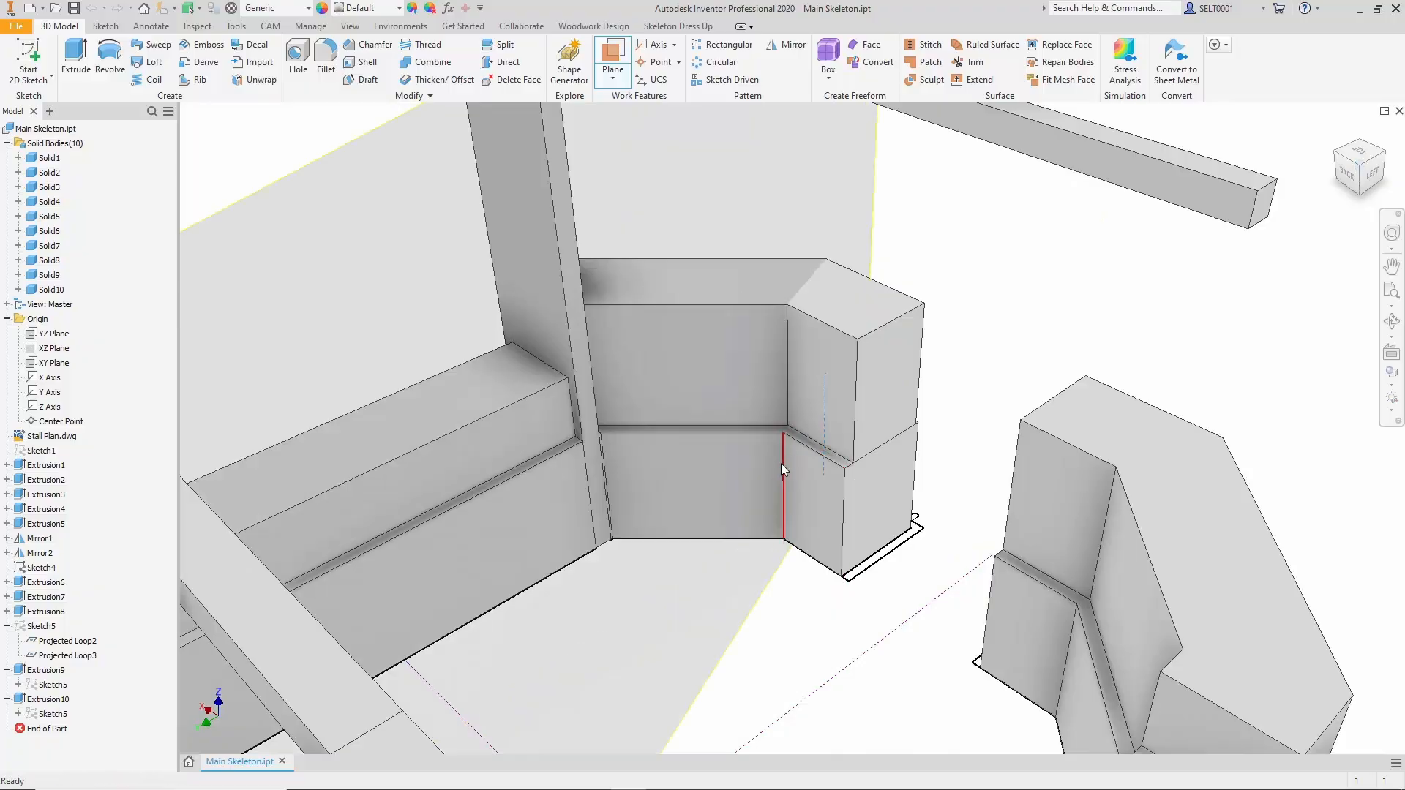
pyautogui.click(781, 464)
pyautogui.scroll(-4, 1020, 374)
pyautogui.moveTo(680, 520); pyautogui.dragTo(905, 352)
pyautogui.click(1384, 152)
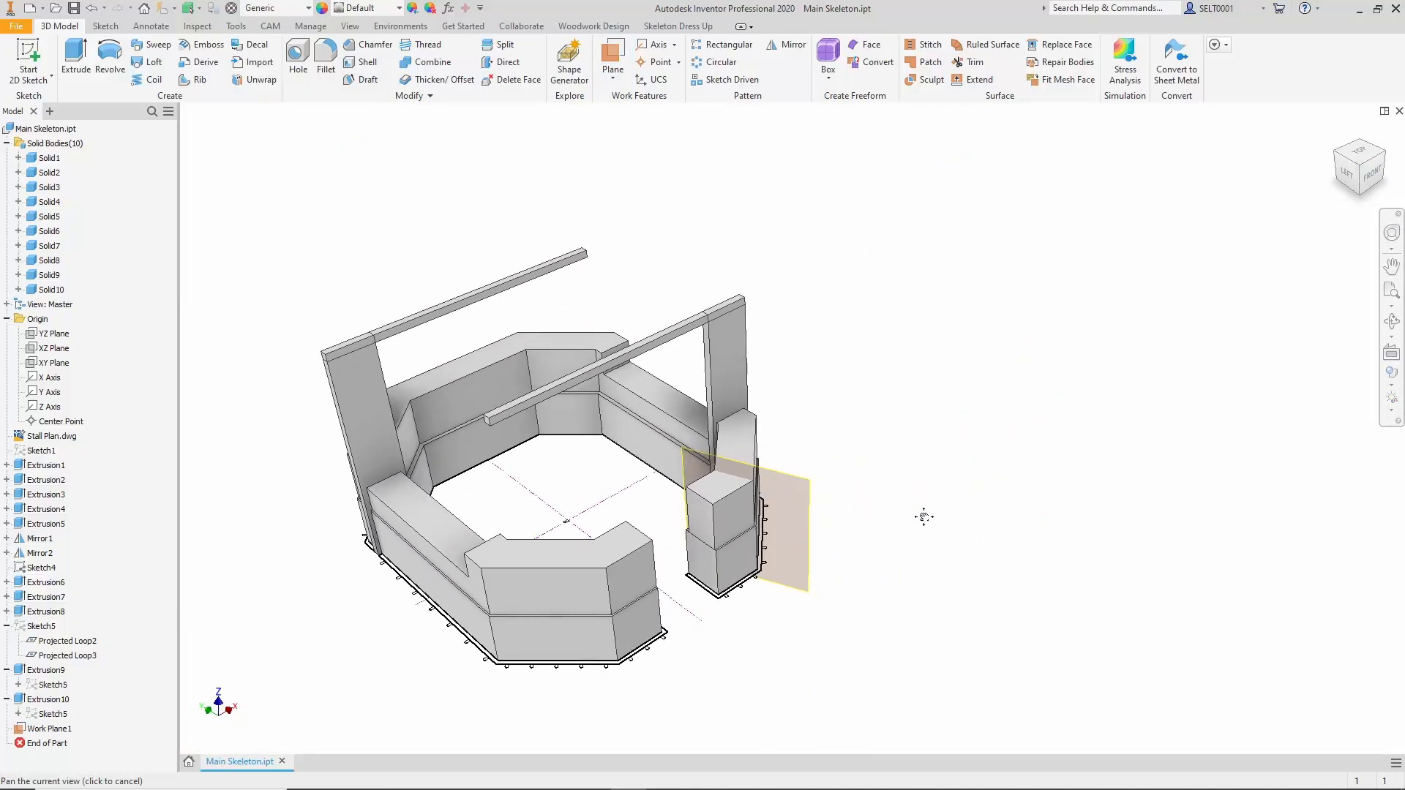
# Split the lower counter solid beside the opening into two bodies with the new work plane.
pyautogui.click(502, 46)
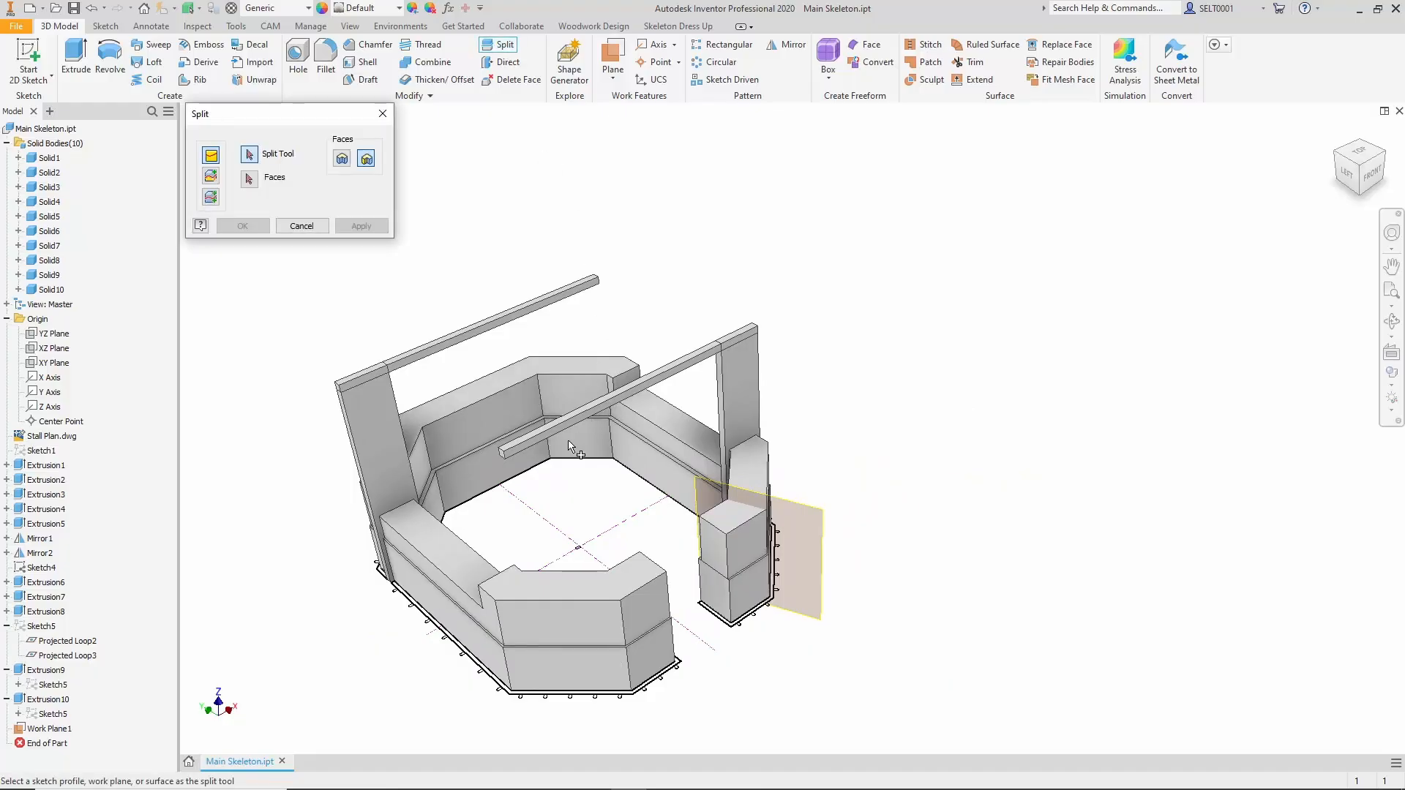
pyautogui.click(807, 512)
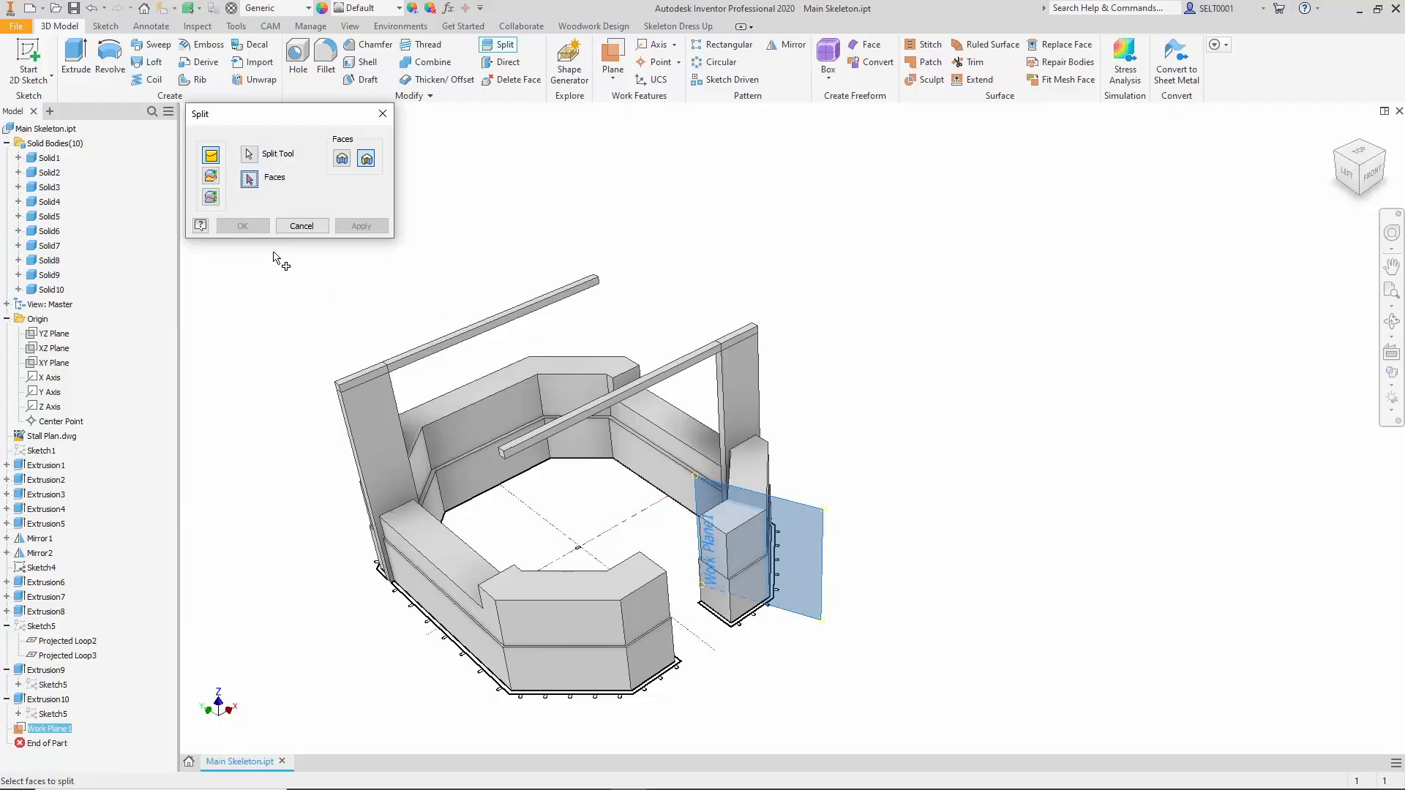
pyautogui.click(212, 196)
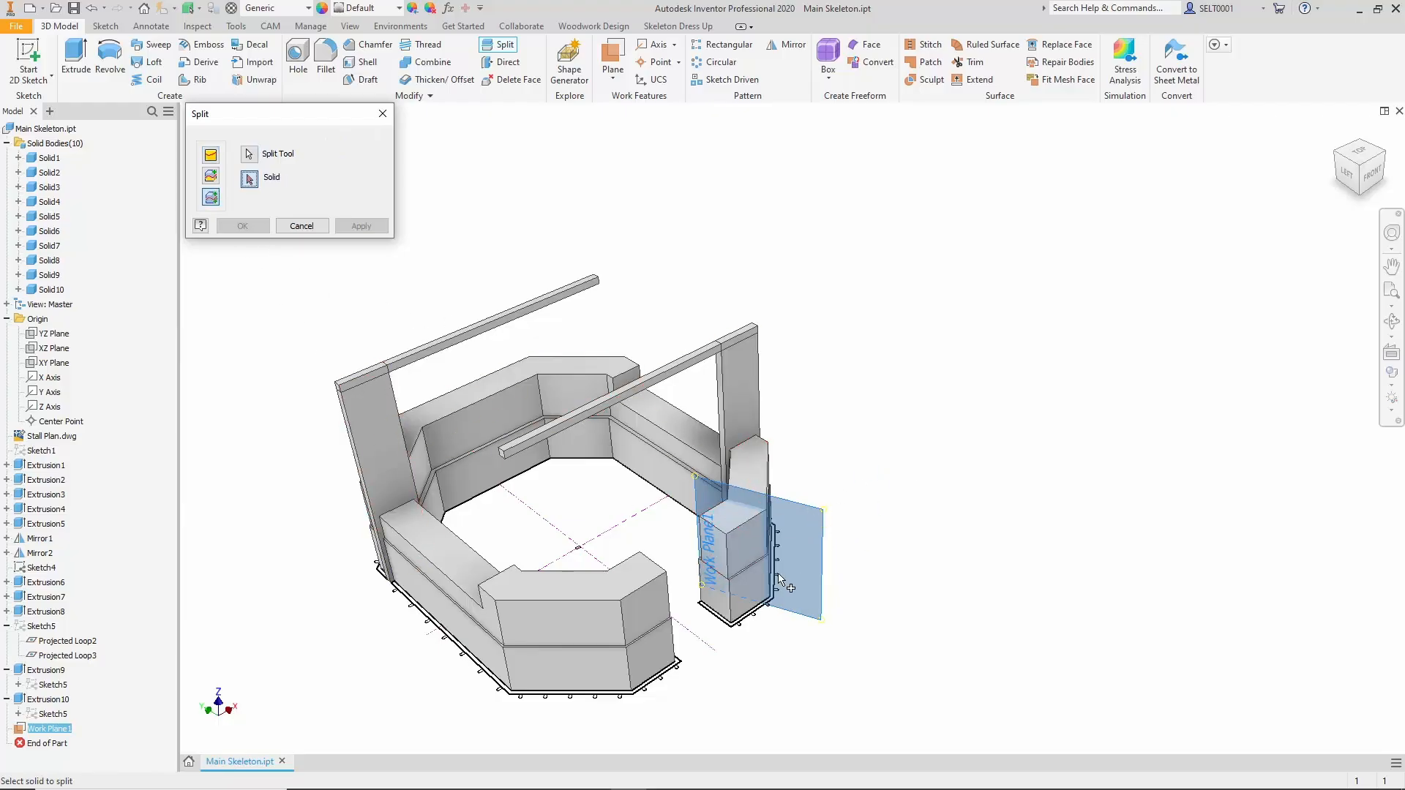
pyautogui.click(750, 604)
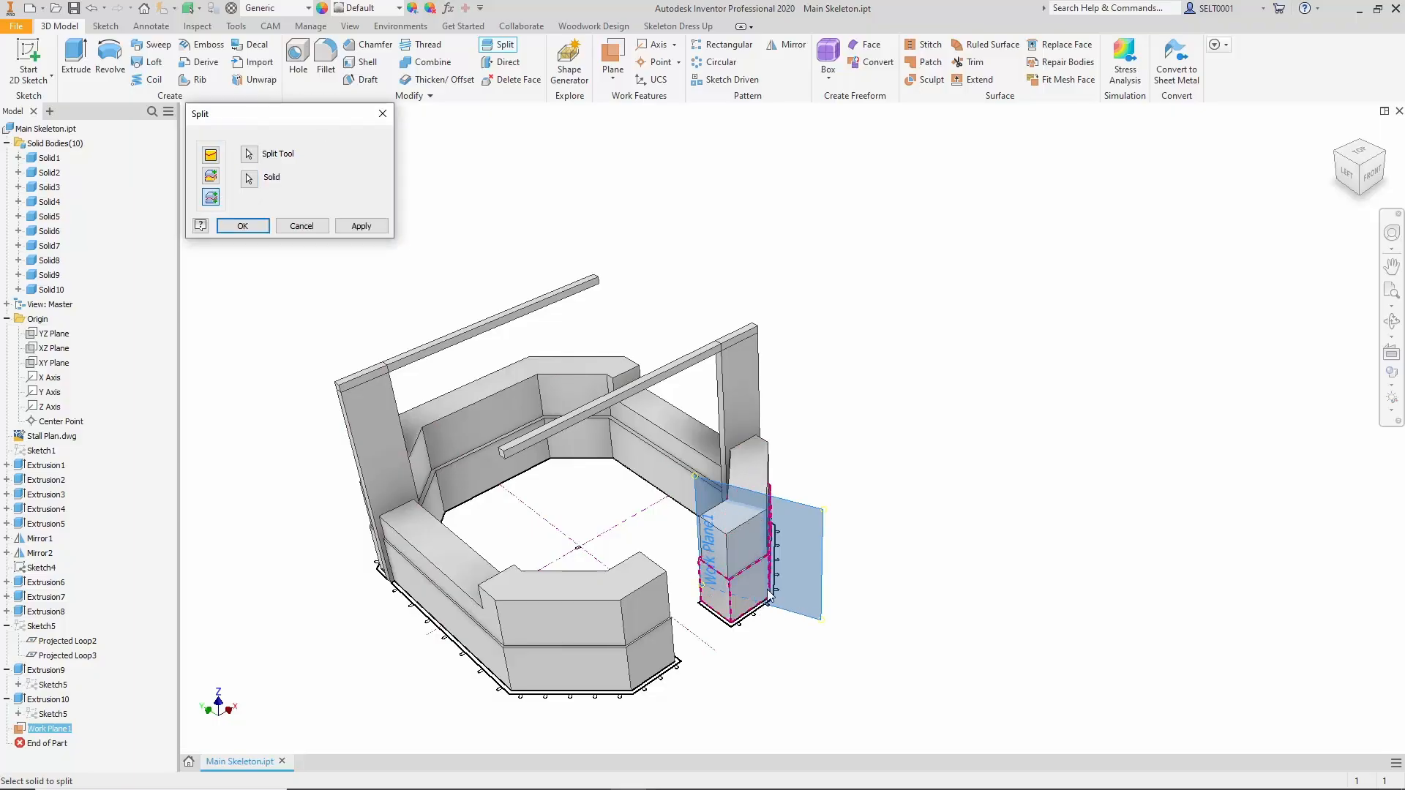
pyautogui.click(356, 224)
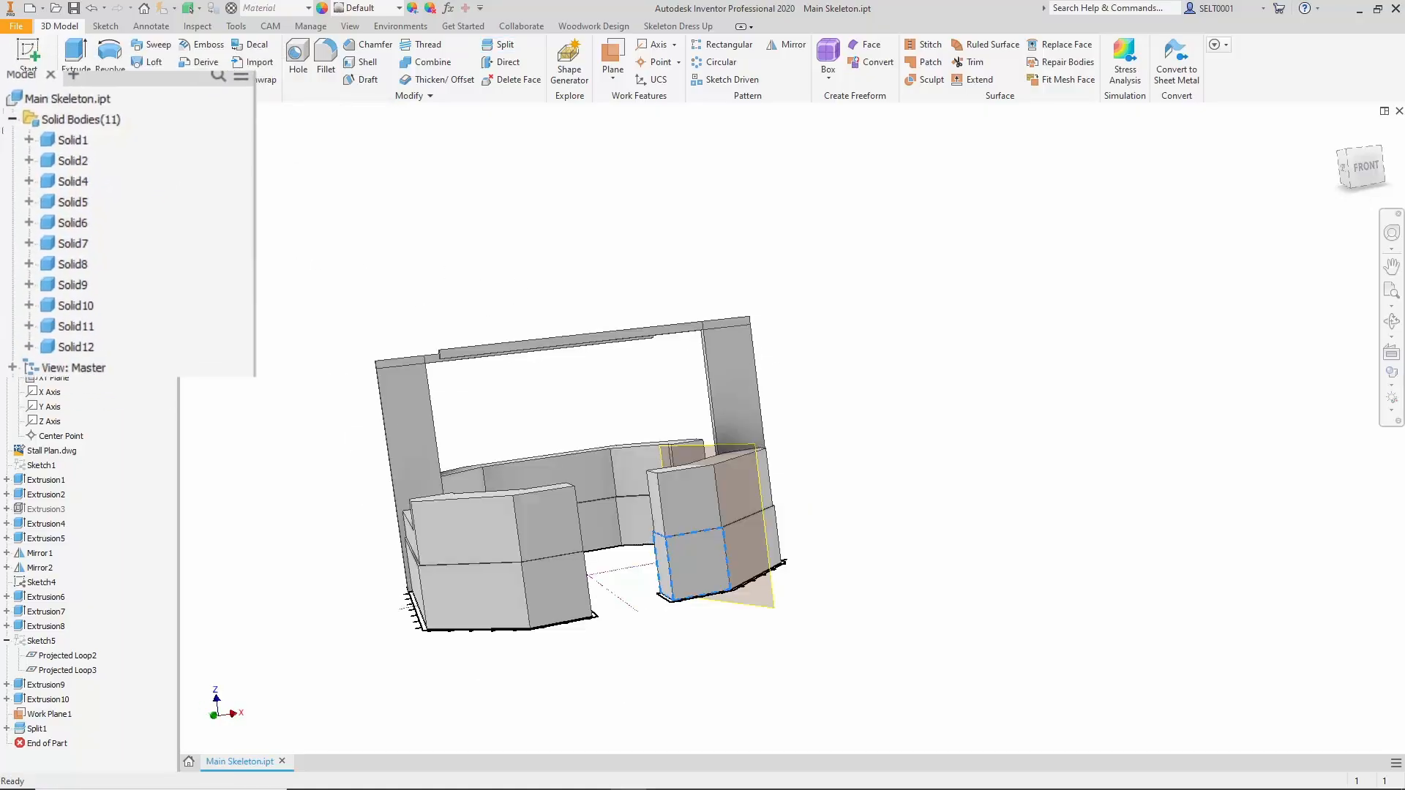
# Rename the split-off end body beside the opening as Block 1.
pyautogui.doubleClick(47, 289)
pyautogui.write('Block')
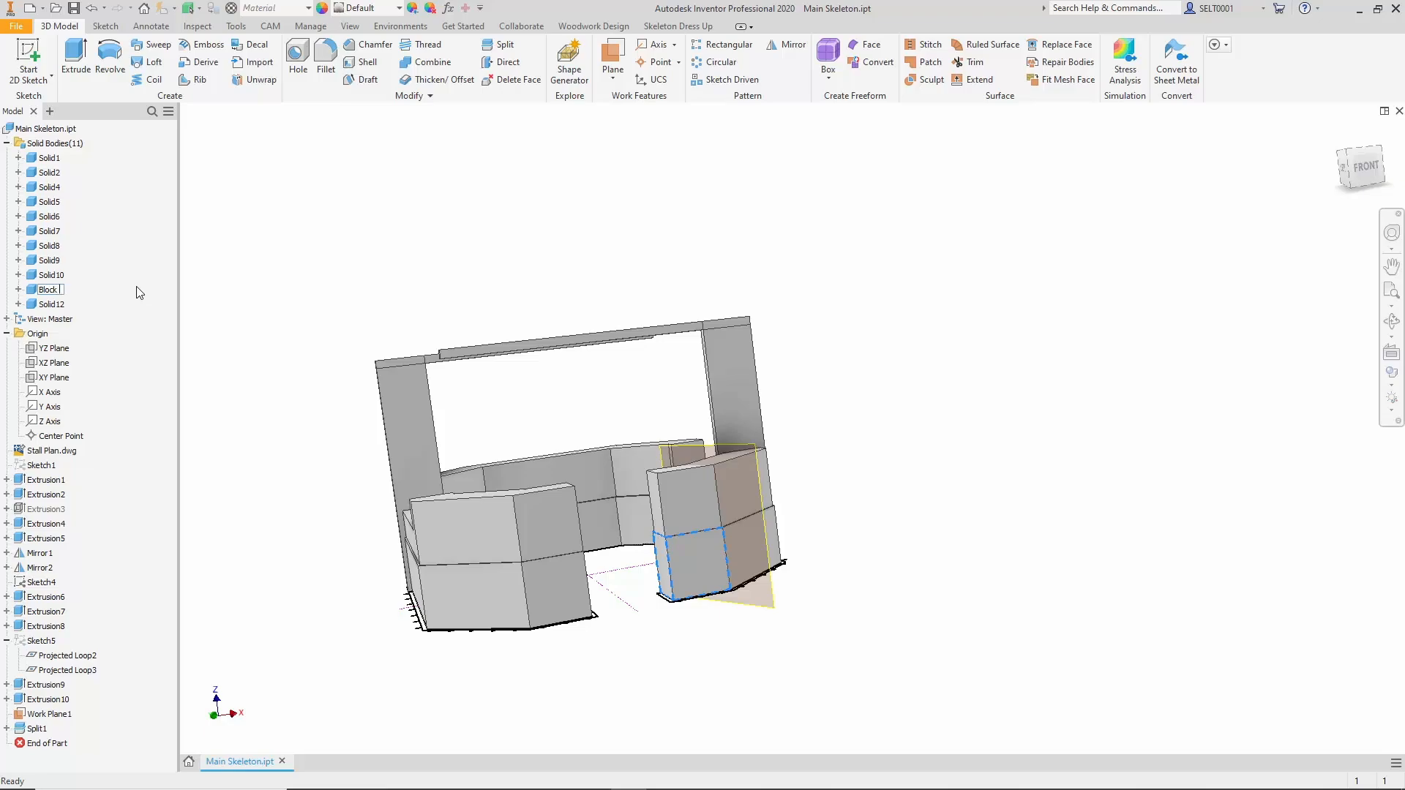
pyautogui.click(825, 425)
# Create a second work plane through the outer and inner vertical edges at the next bend of the same counter.
pyautogui.keyDown('shift'); pyautogui.moveTo(825, 425); pyautogui.dragTo(739, 512, button='middle'); pyautogui.keyUp('shift')
pyautogui.scroll(3, 749, 590)
pyautogui.click(618, 56)
pyautogui.click(692, 574)
pyautogui.scroll(-4, 834, 508)
pyautogui.keyDown('shift'); pyautogui.moveTo(835, 508); pyautogui.dragTo(1073, 429, button='middle'); pyautogui.keyUp('shift')
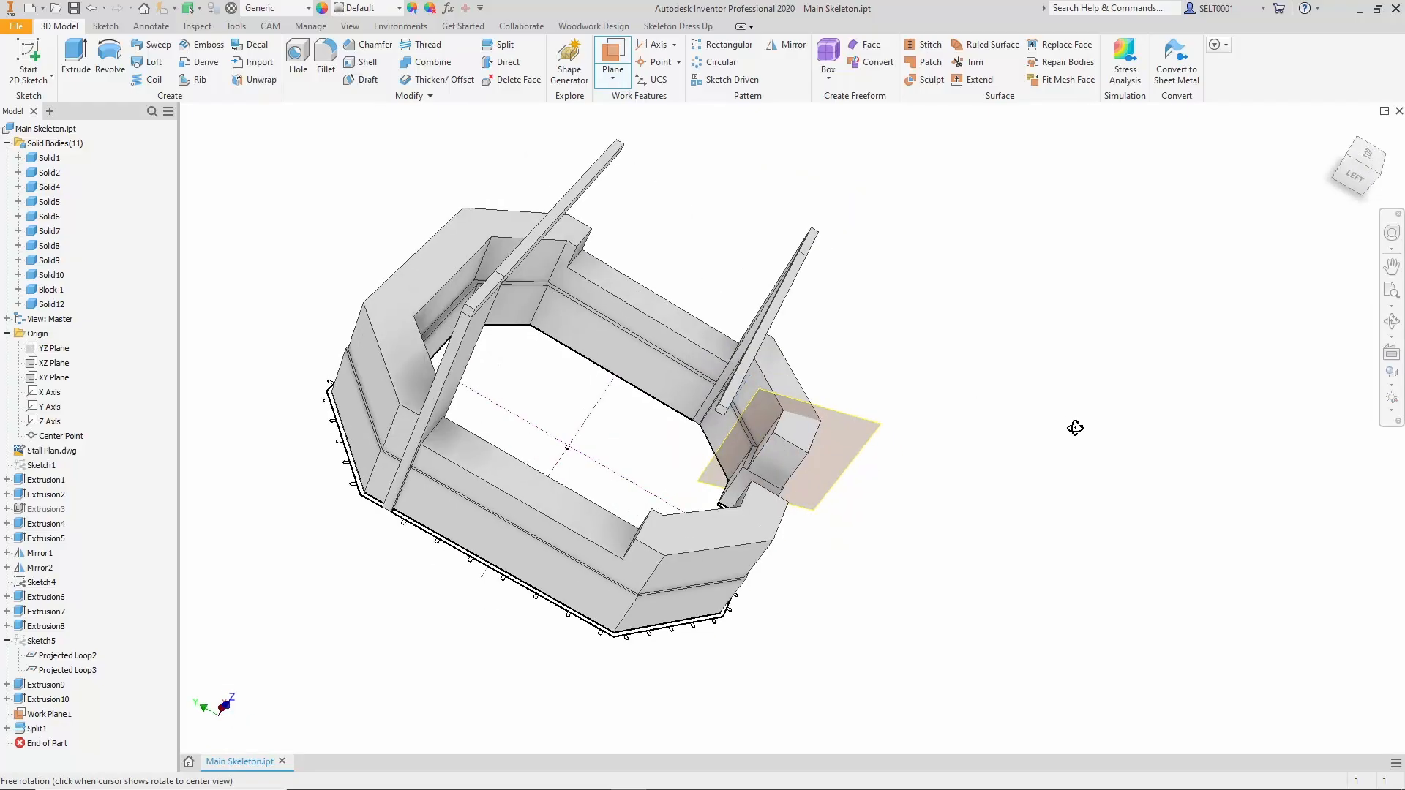
pyautogui.scroll(5, 721, 420)
pyautogui.click(681, 326)
pyautogui.scroll(-6, 680, 326)
pyautogui.click(485, 428)
pyautogui.moveTo(485, 430); pyautogui.dragTo(701, 375)
pyautogui.keyDown('shift'); pyautogui.moveTo(893, 424); pyautogui.dragTo(720, 362, button='middle'); pyautogui.keyUp('shift')
pyautogui.moveTo(839, 355); pyautogui.dragTo(832, 393)
# Split the remaining lower counter solid into two bodies with the second work plane.
pyautogui.click(500, 43)
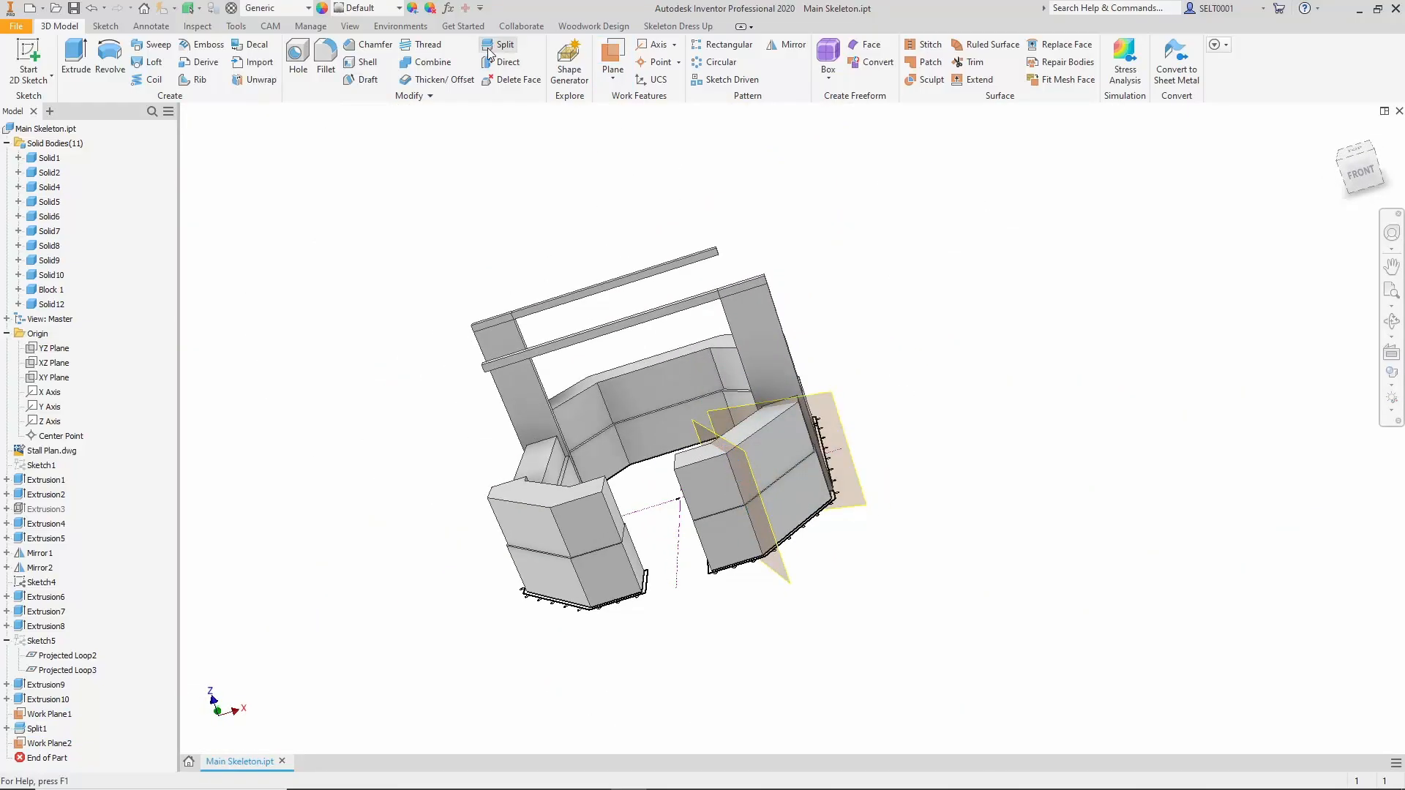
pyautogui.click(838, 399)
pyautogui.click(212, 197)
pyautogui.click(801, 489)
pyautogui.click(257, 226)
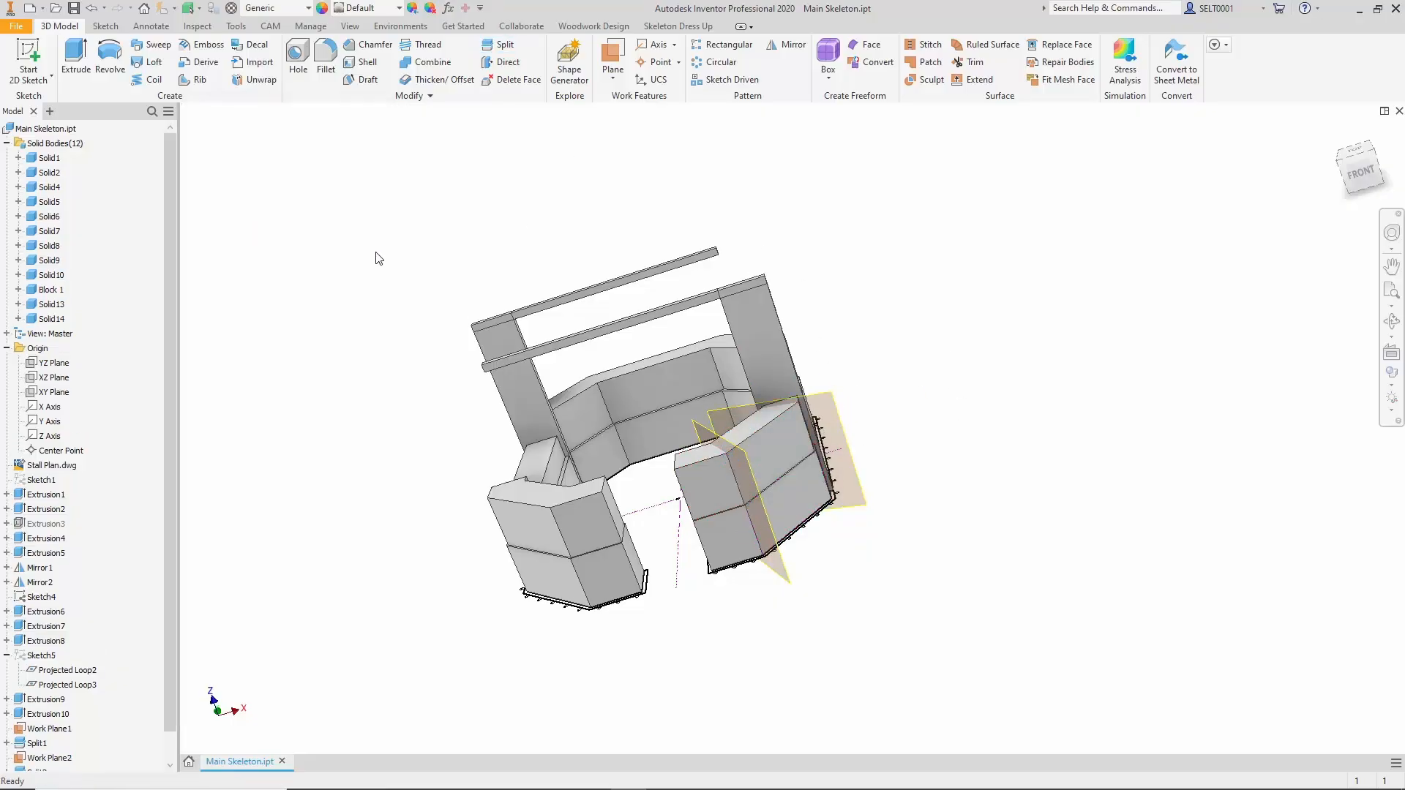
# Rename the two bodies produced by the second split, calling one of them Block 2.
pyautogui.write('Block 2')
pyautogui.doubleClick(43, 315)
pyautogui.write('Bloc')
pyautogui.press('Return')
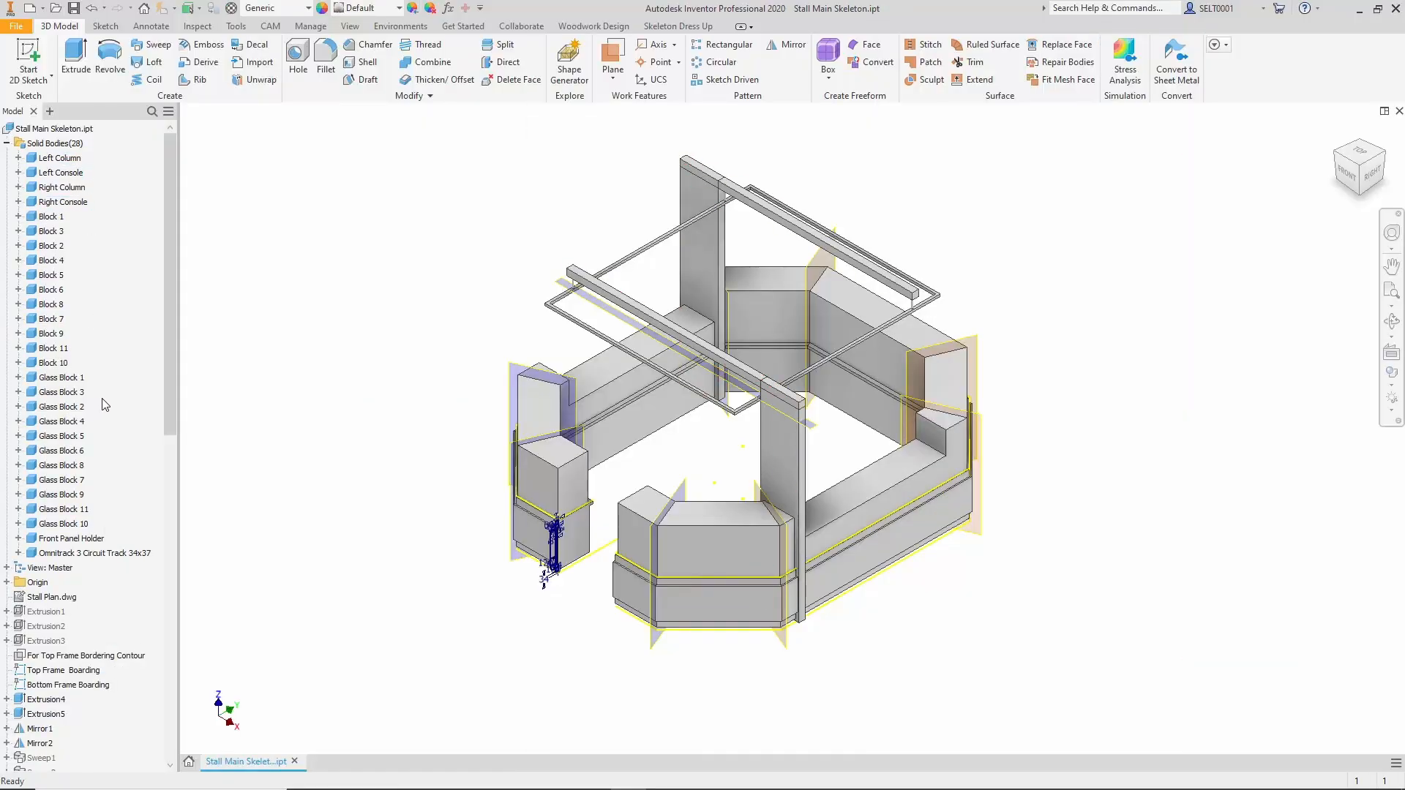
# Start Make Components for all solid bodies of Stall Main Skeleton.ipt, from Left Column to Omnitrack 3 Circuit Track 34x37.
pyautogui.click(74, 158)
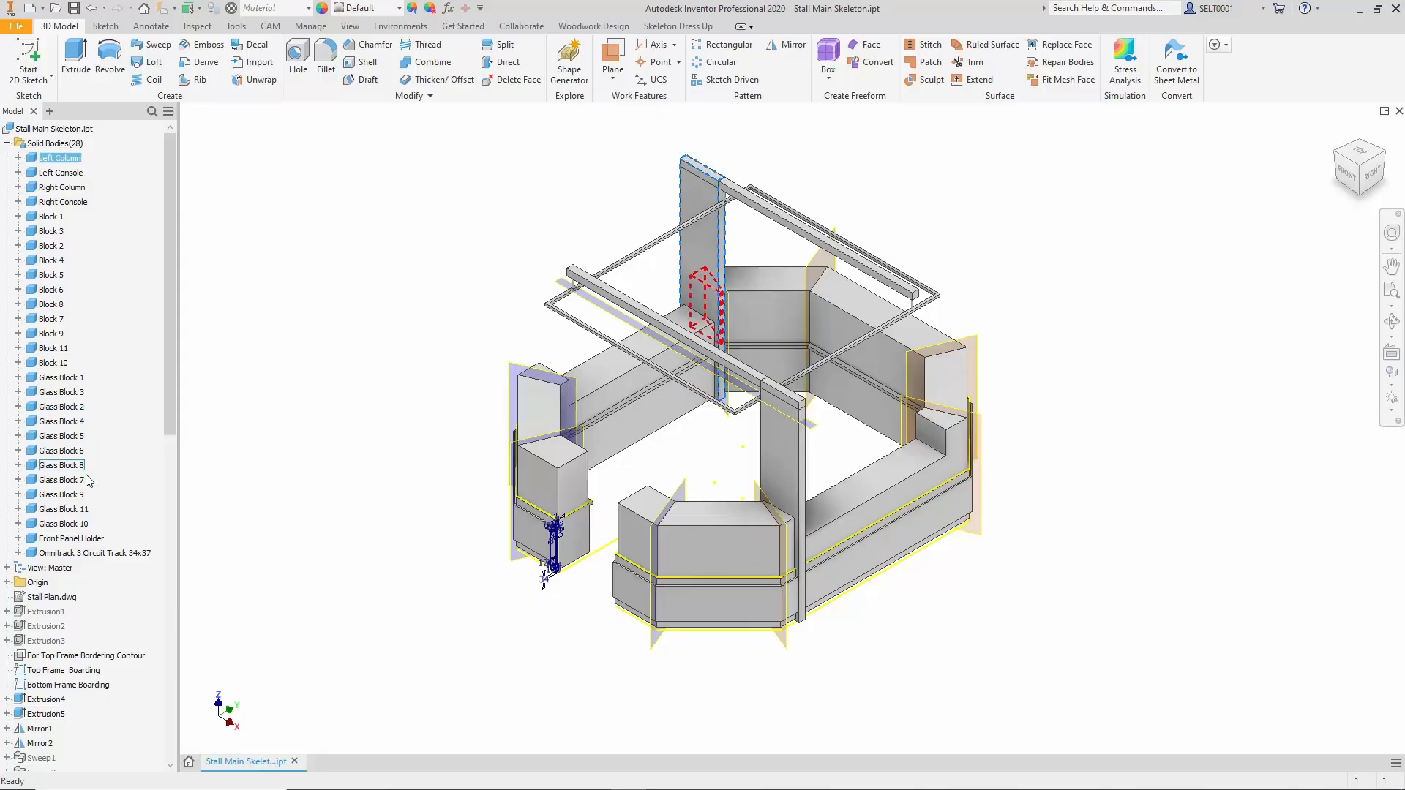
pyautogui.keyDown('shift'); pyautogui.click(71, 554); pyautogui.keyUp('shift')
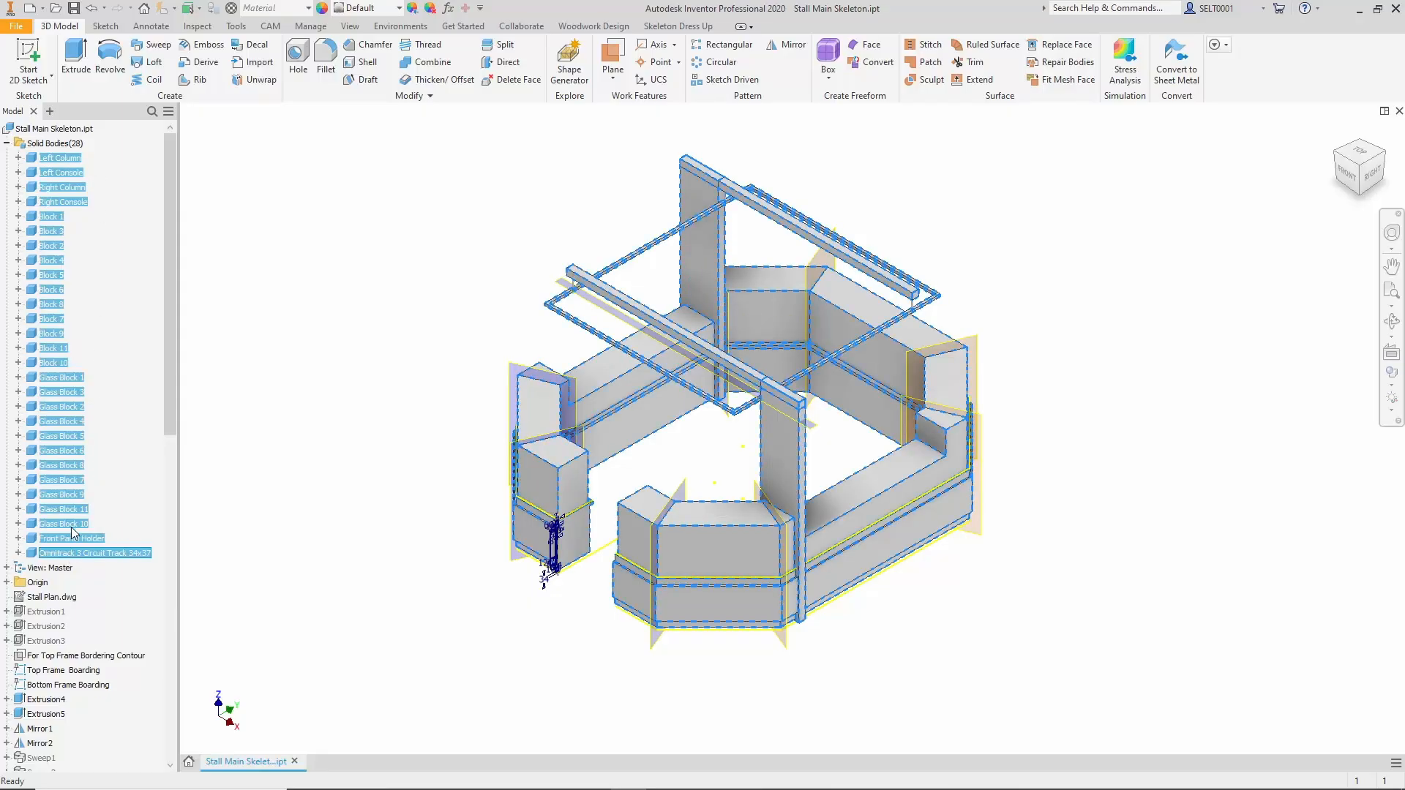
pyautogui.rightClick(67, 421)
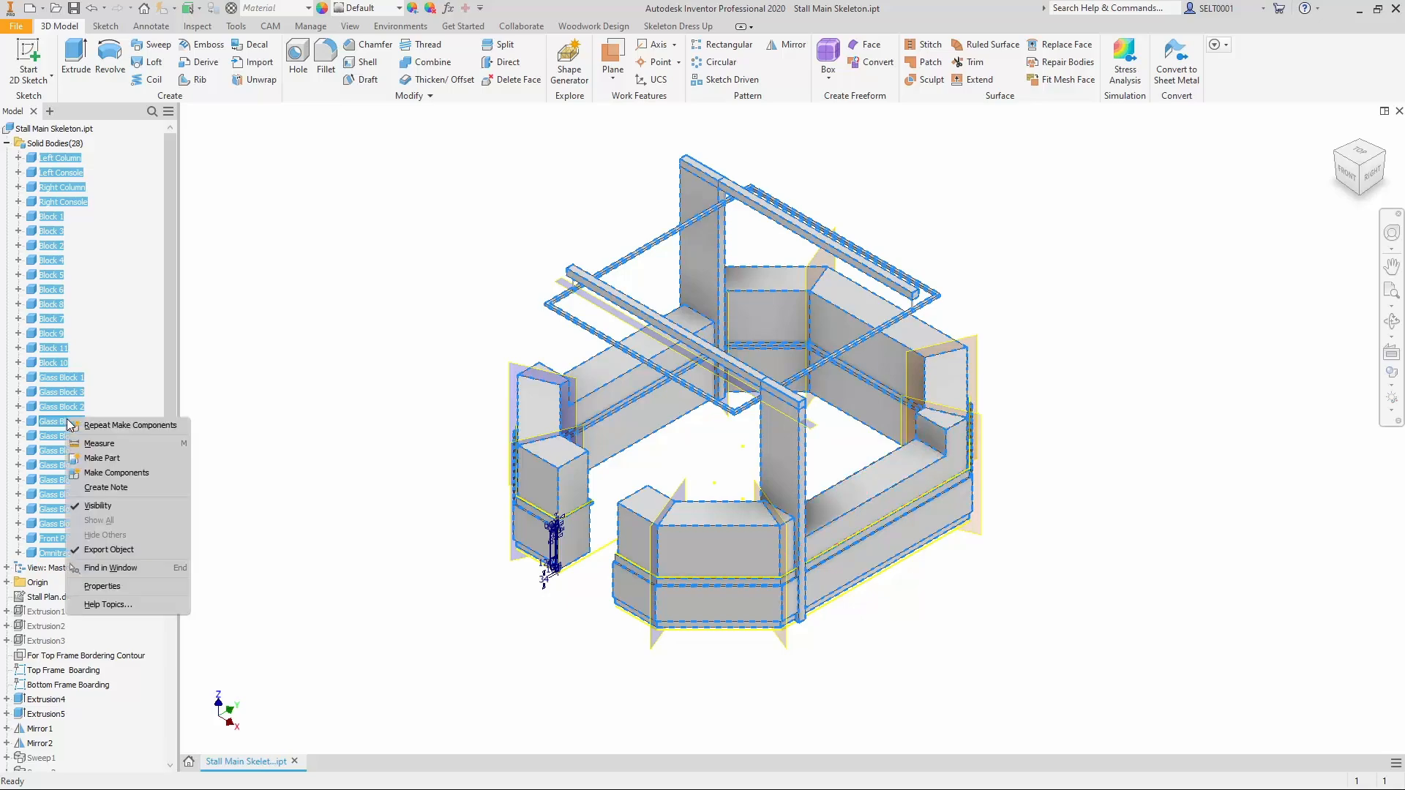
pyautogui.click(108, 471)
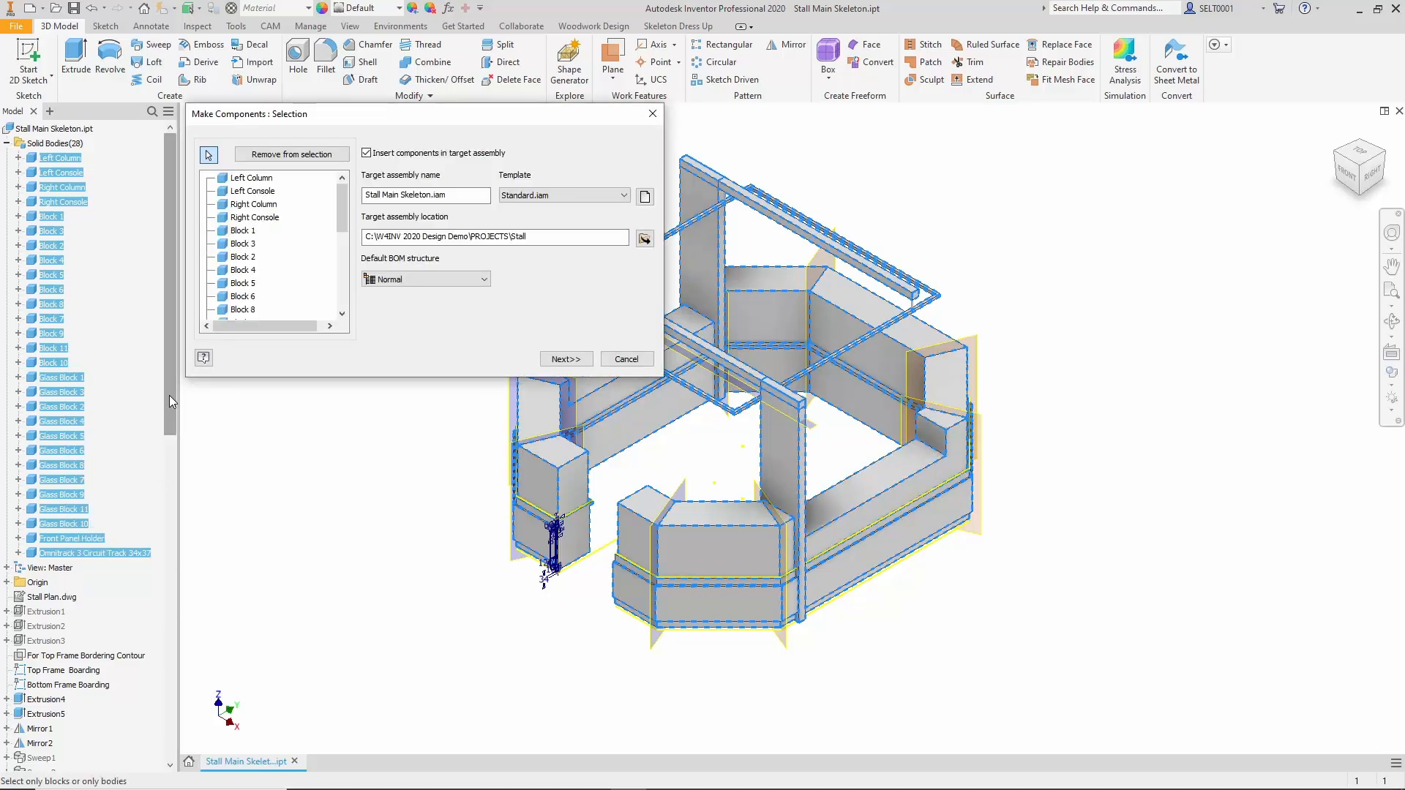
# Set the target assembly to Stall Main Skeleton.iam in the 024 Block extraction folder and generate the component parts.
pyautogui.click(644, 239)
pyautogui.click(356, 285)
pyautogui.doubleClick(355, 229)
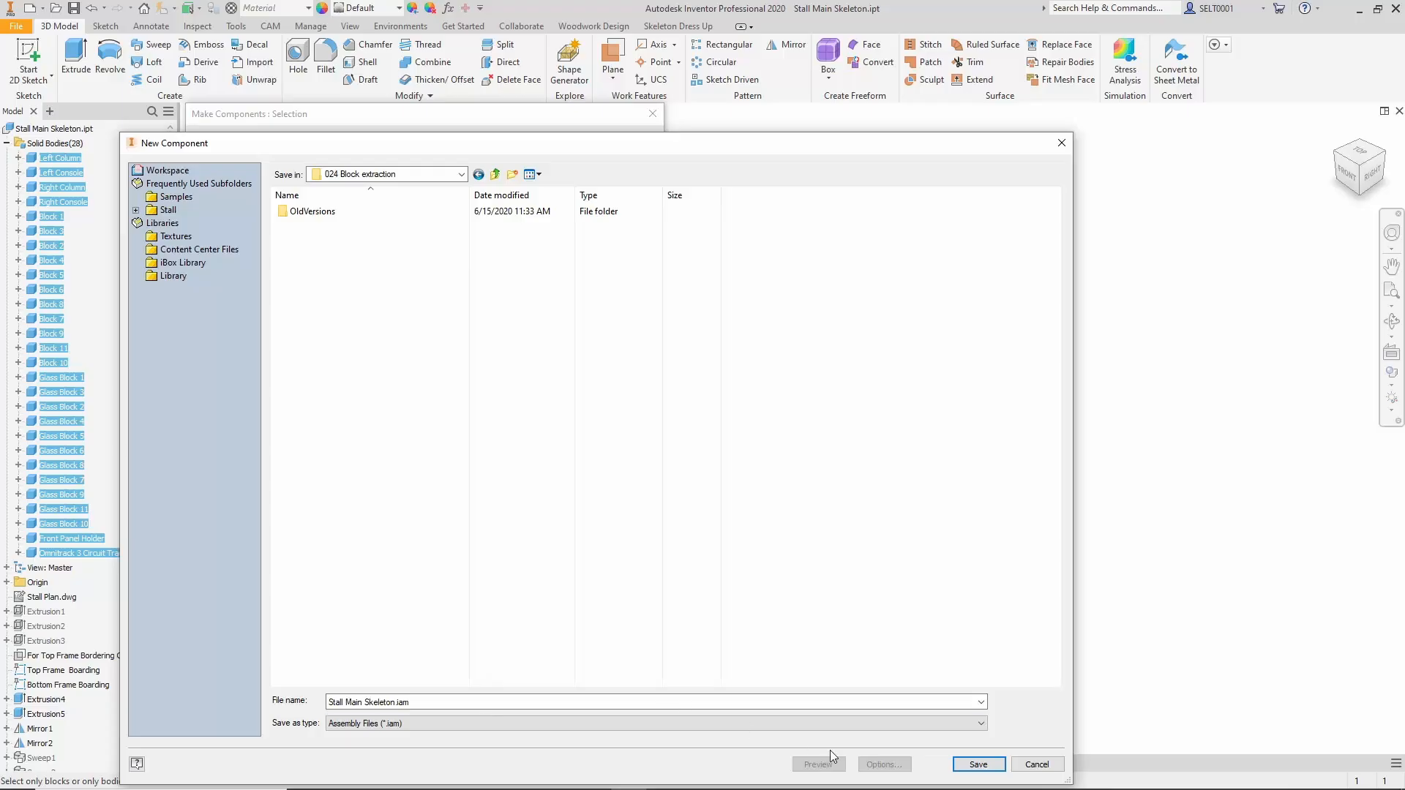
pyautogui.click(978, 764)
pyautogui.click(566, 359)
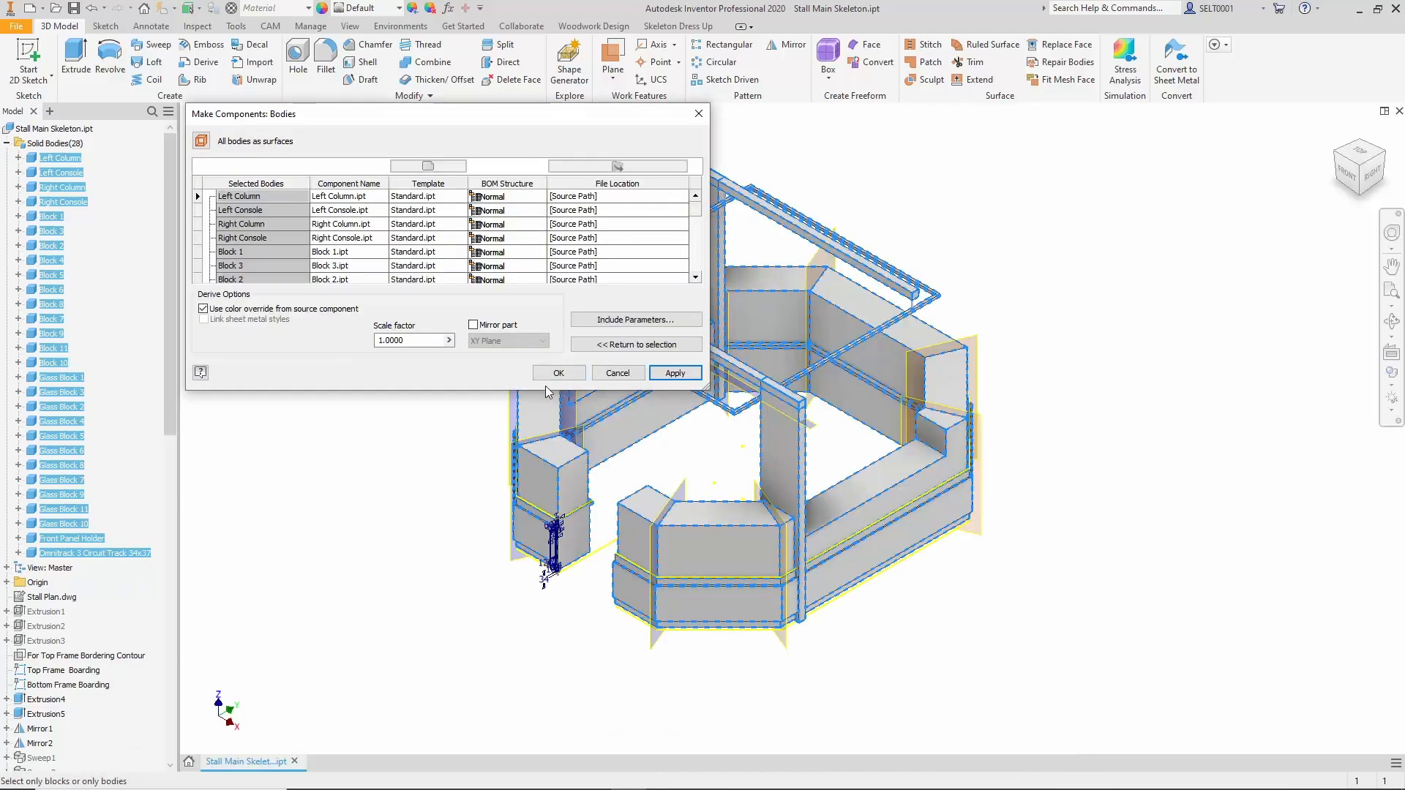
pyautogui.click(559, 373)
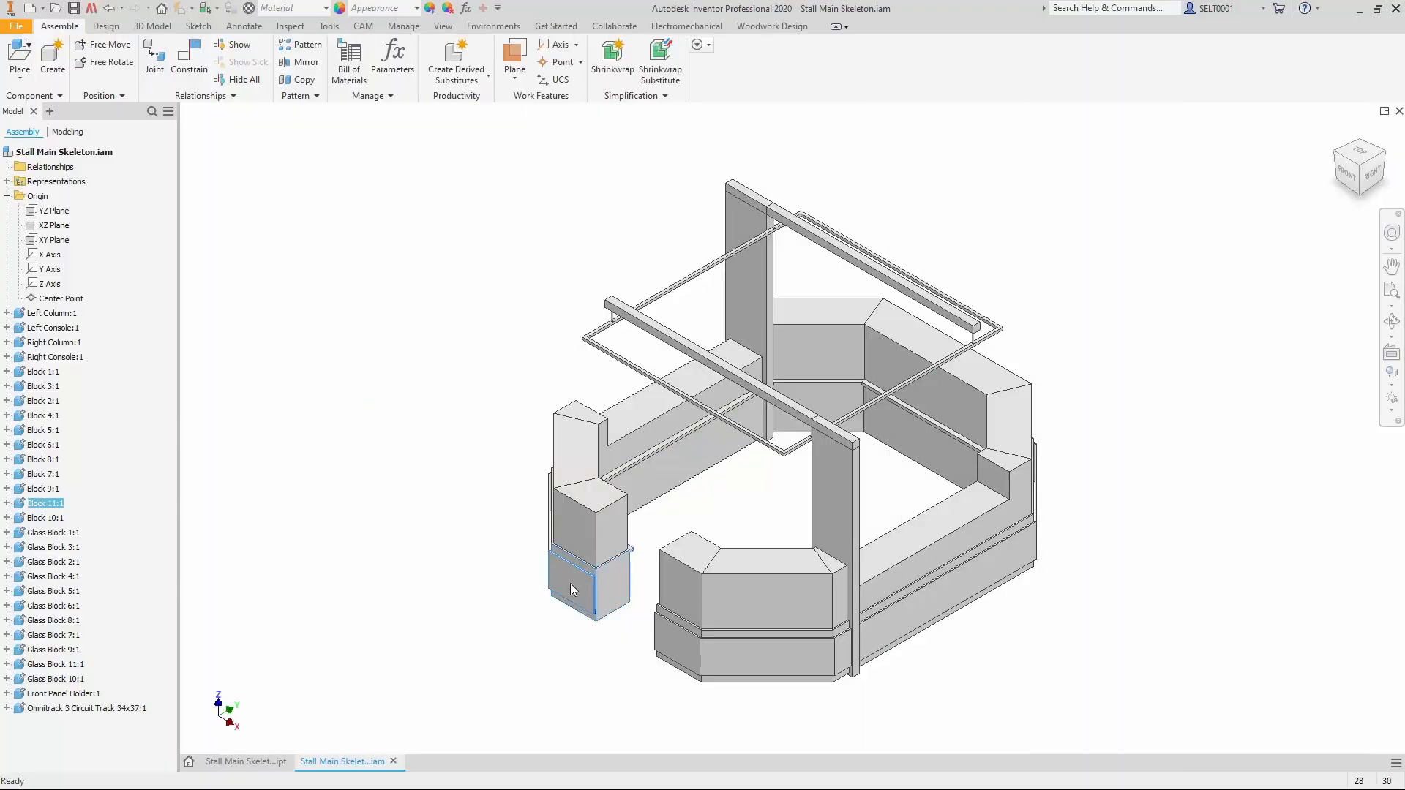
# Open the Block 11 part from the assembly and start editing its derived part Stall Main Skeleton.ipt.
pyautogui.rightClick(569, 582)
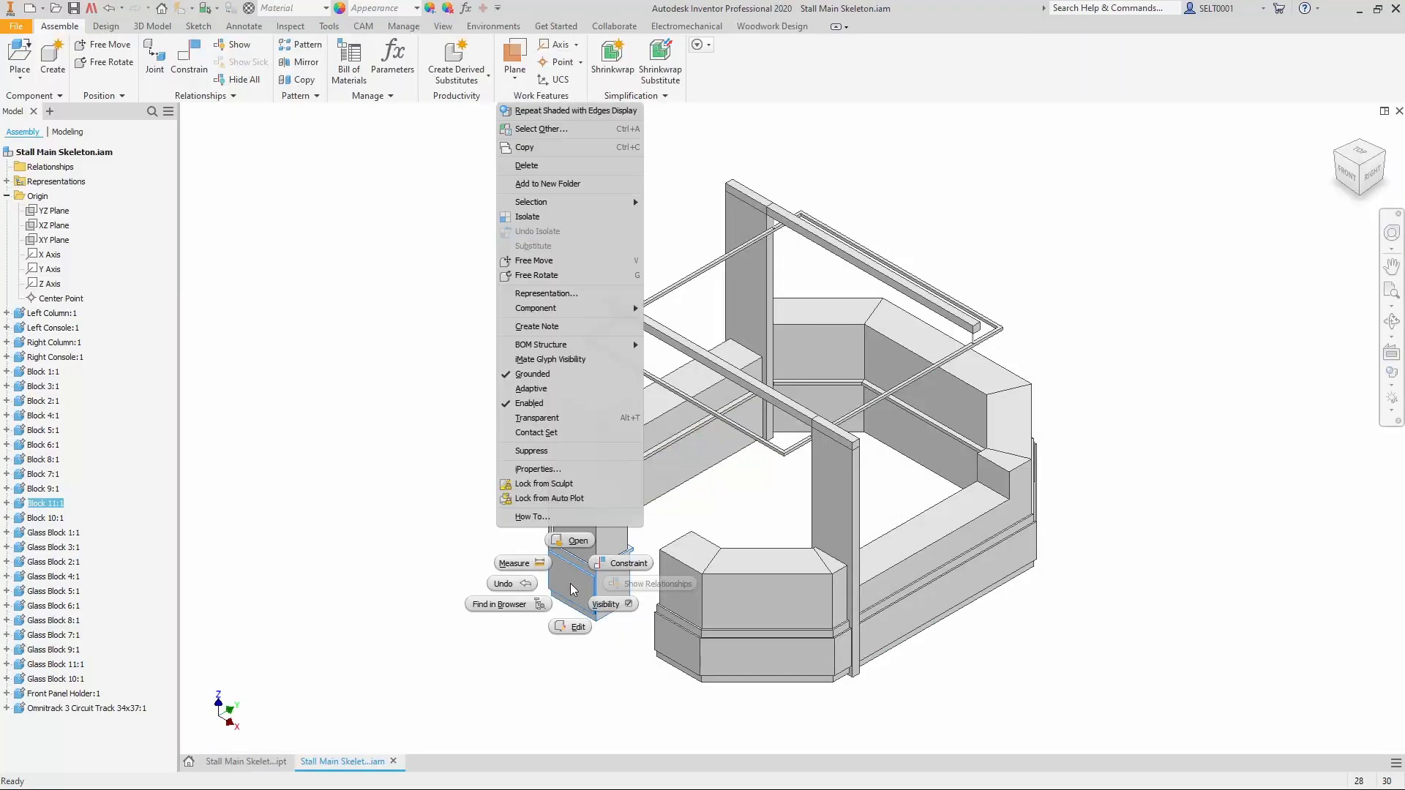
pyautogui.click(577, 542)
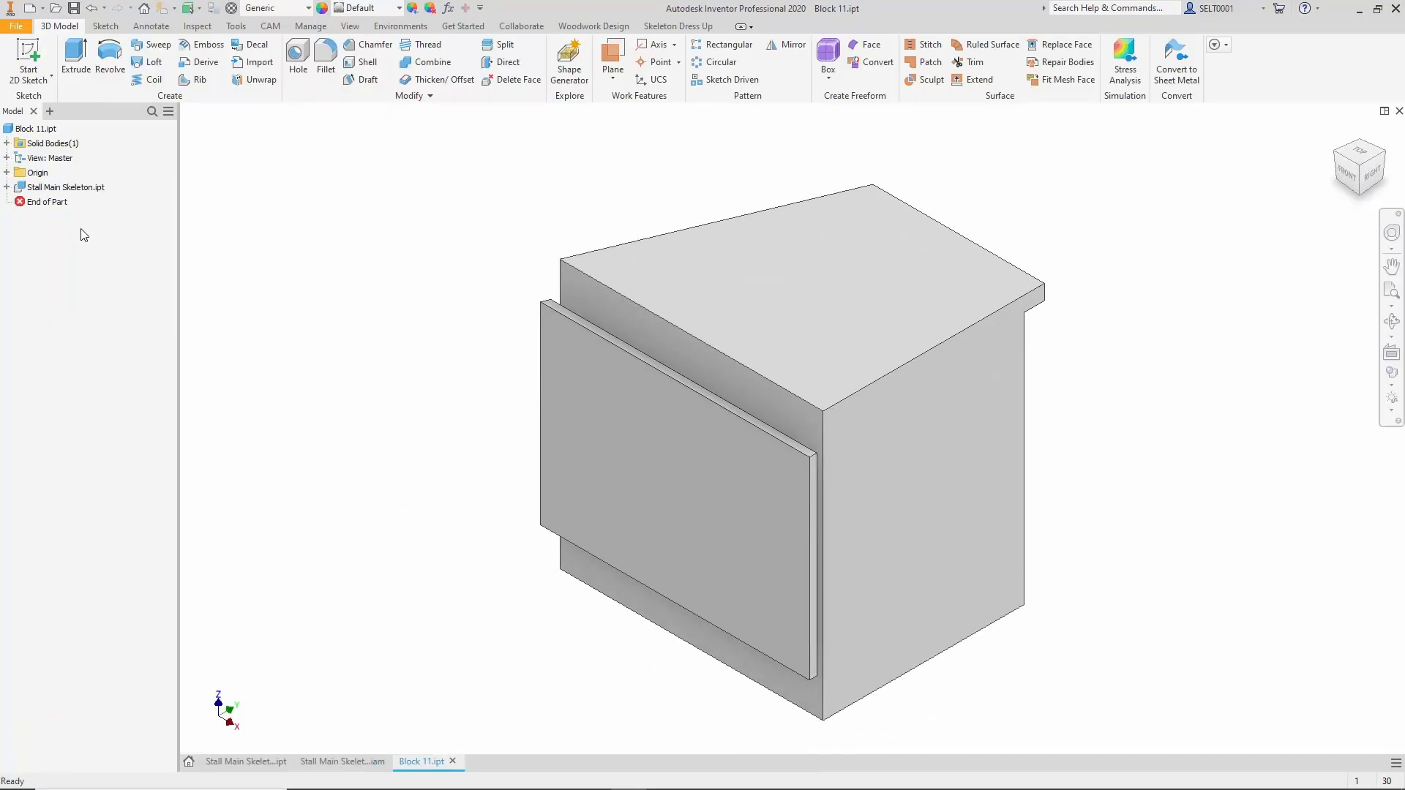
pyautogui.click(69, 192)
pyautogui.rightClick(65, 189)
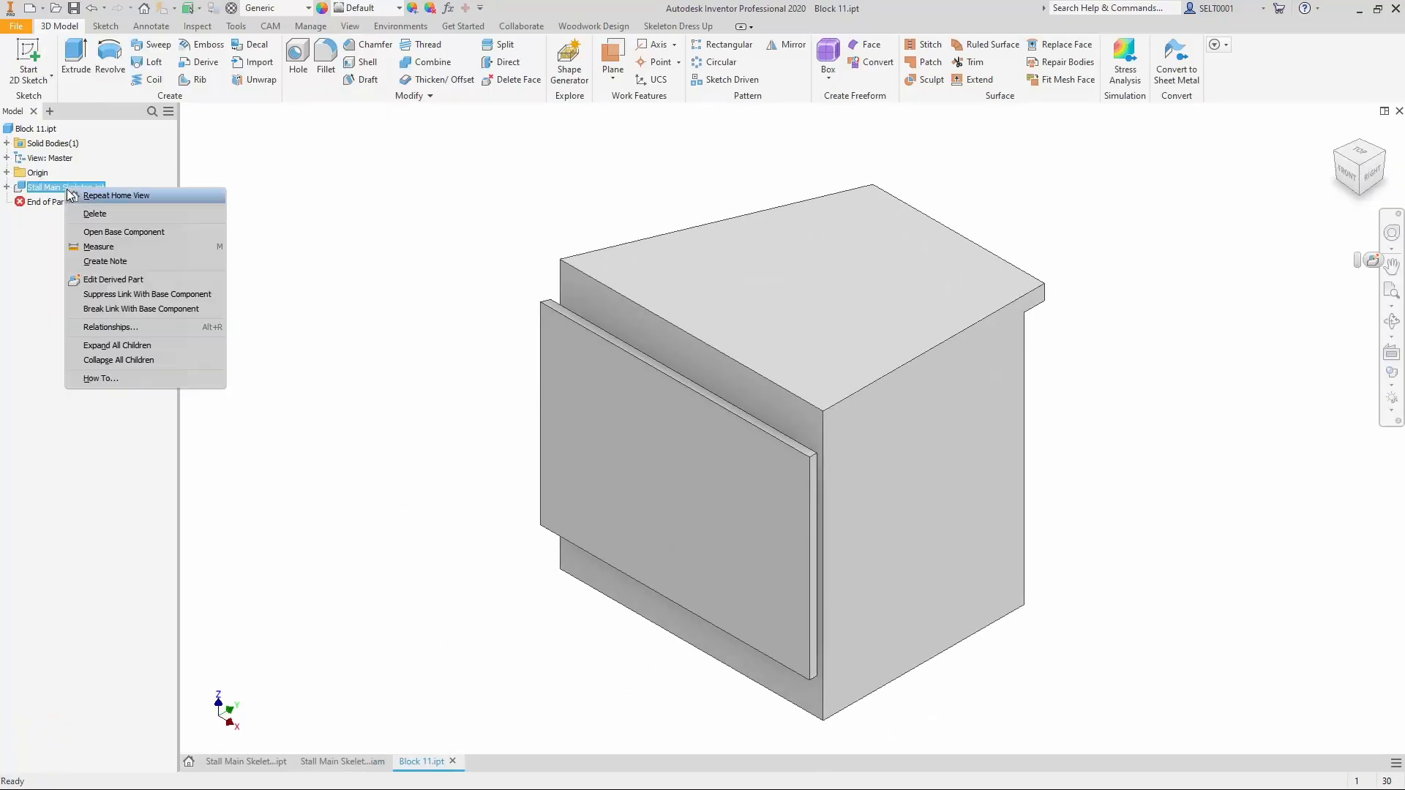
pyautogui.click(111, 279)
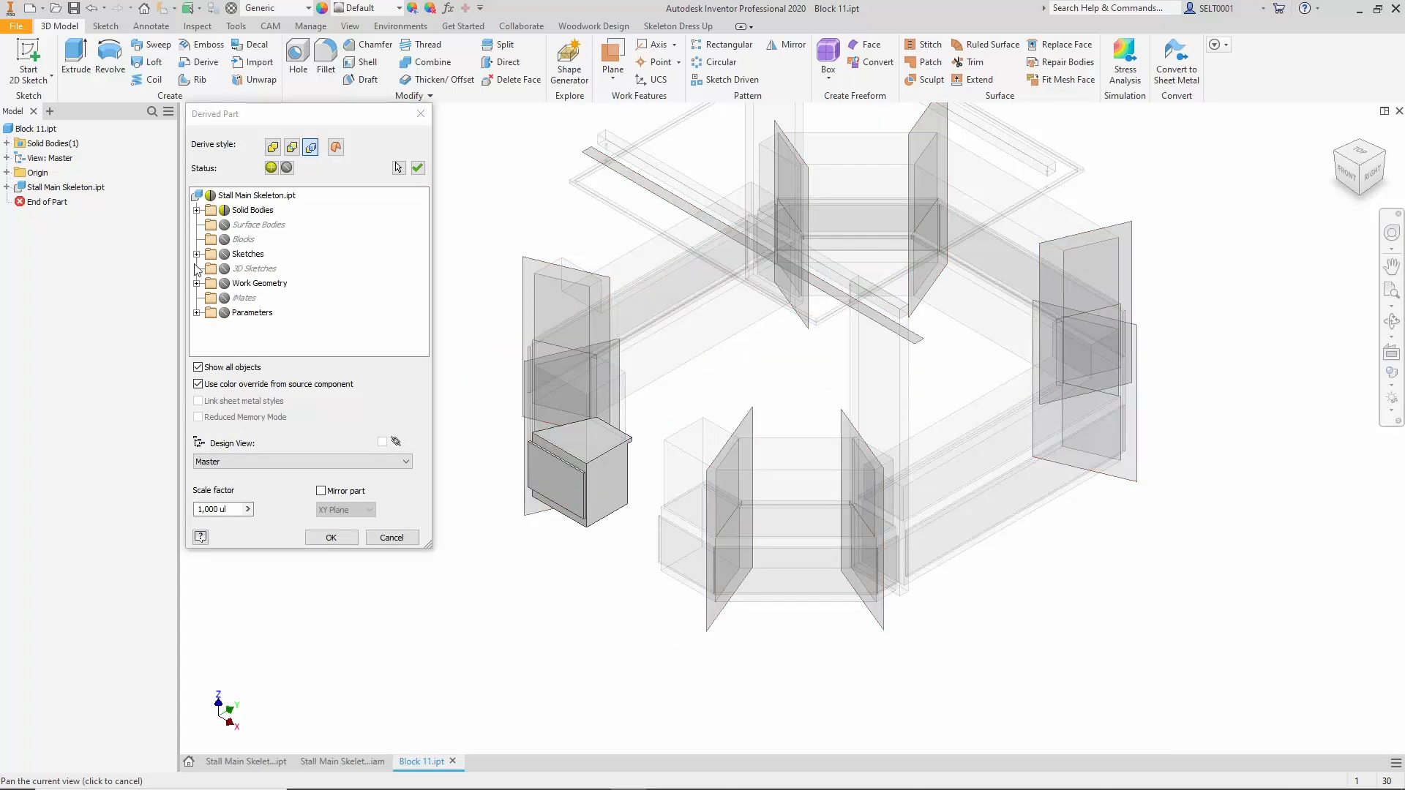
# Include the Top Frame Boarding sketch and the decorative outside panels and tube sketch in Block 11's derived part.
pyautogui.click(197, 210)
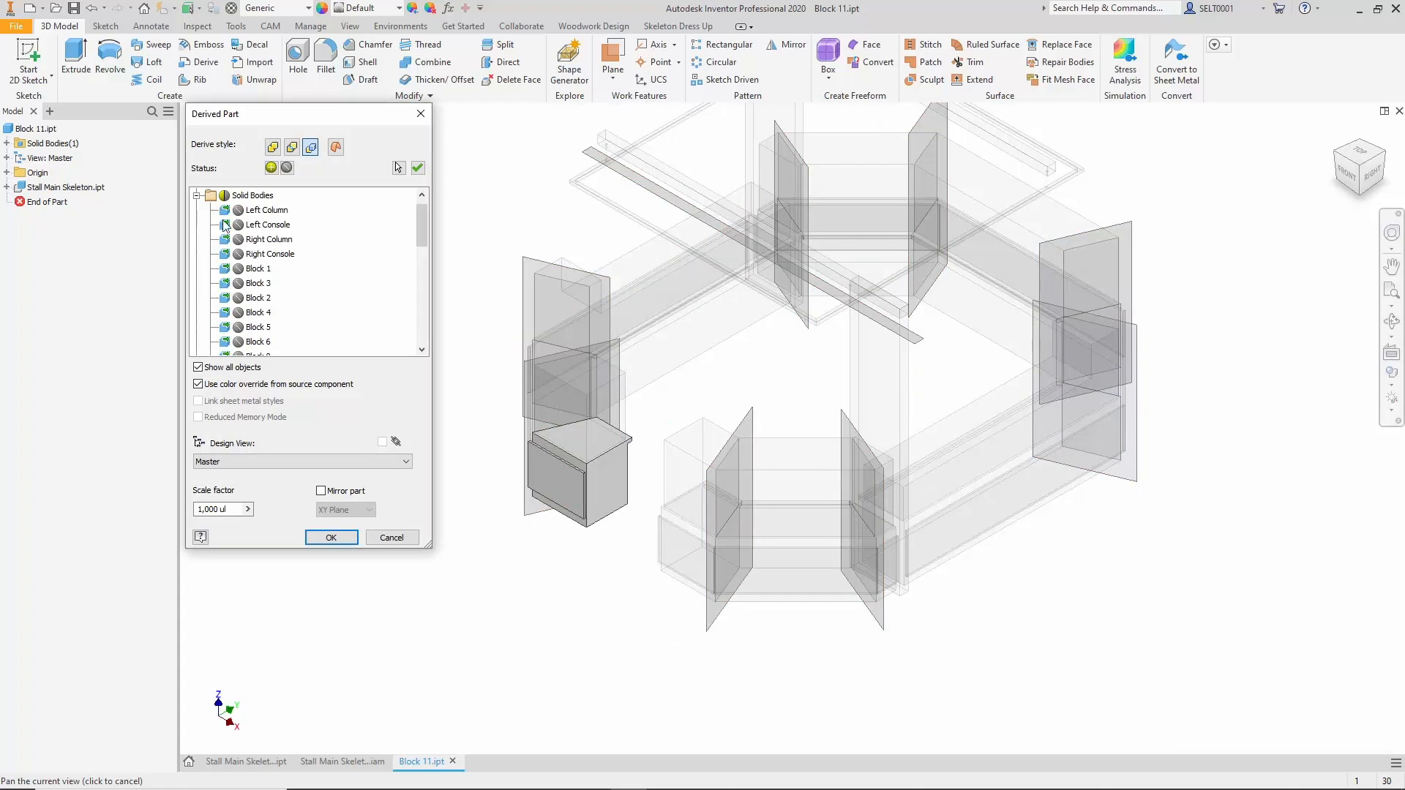
pyautogui.click(197, 195)
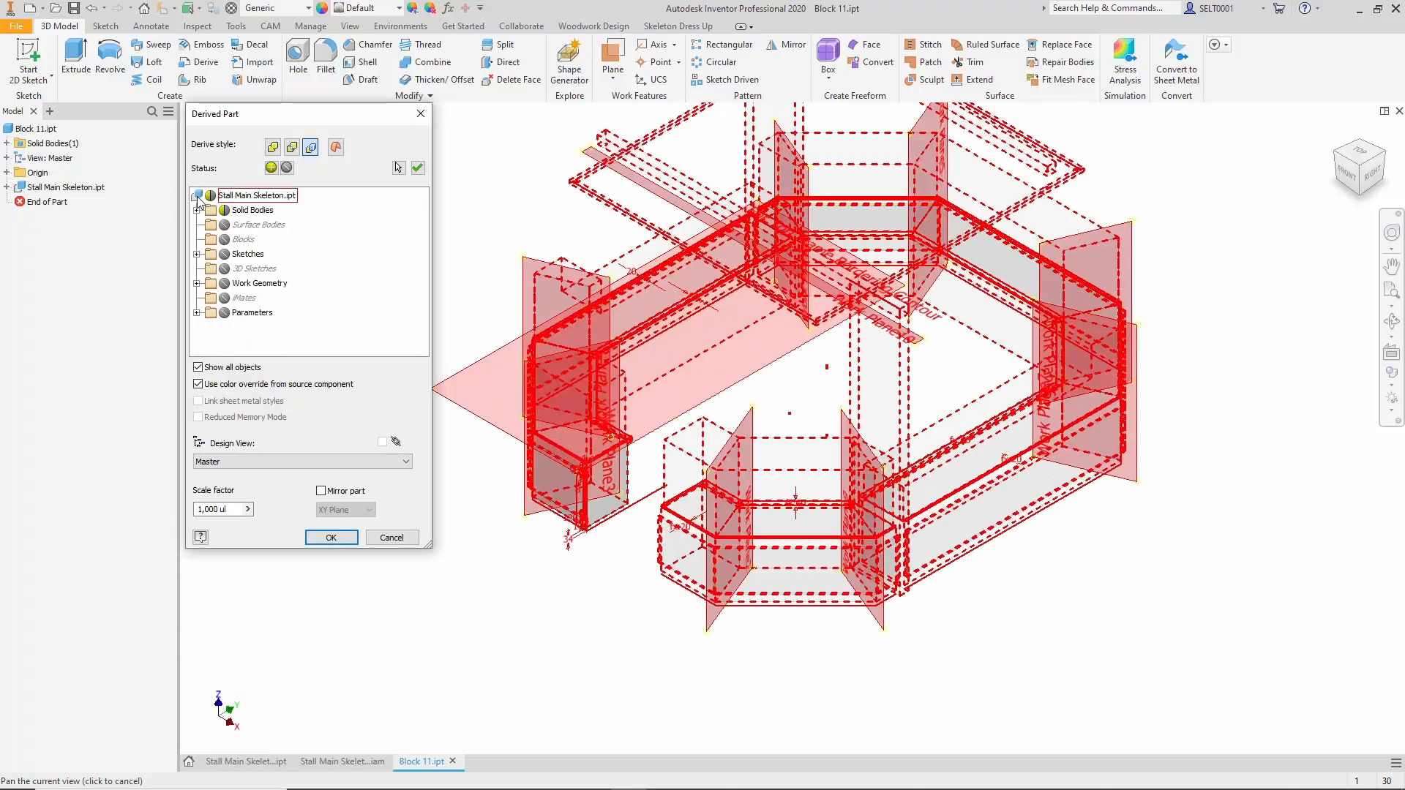
pyautogui.click(197, 253)
pyautogui.click(254, 270)
pyautogui.click(238, 269)
pyautogui.click(238, 313)
# Include the user parameters BoardThickness and CounterTopThickness in Block 11's derived part and apply the derive settings.
pyautogui.scroll(-1, 256, 344)
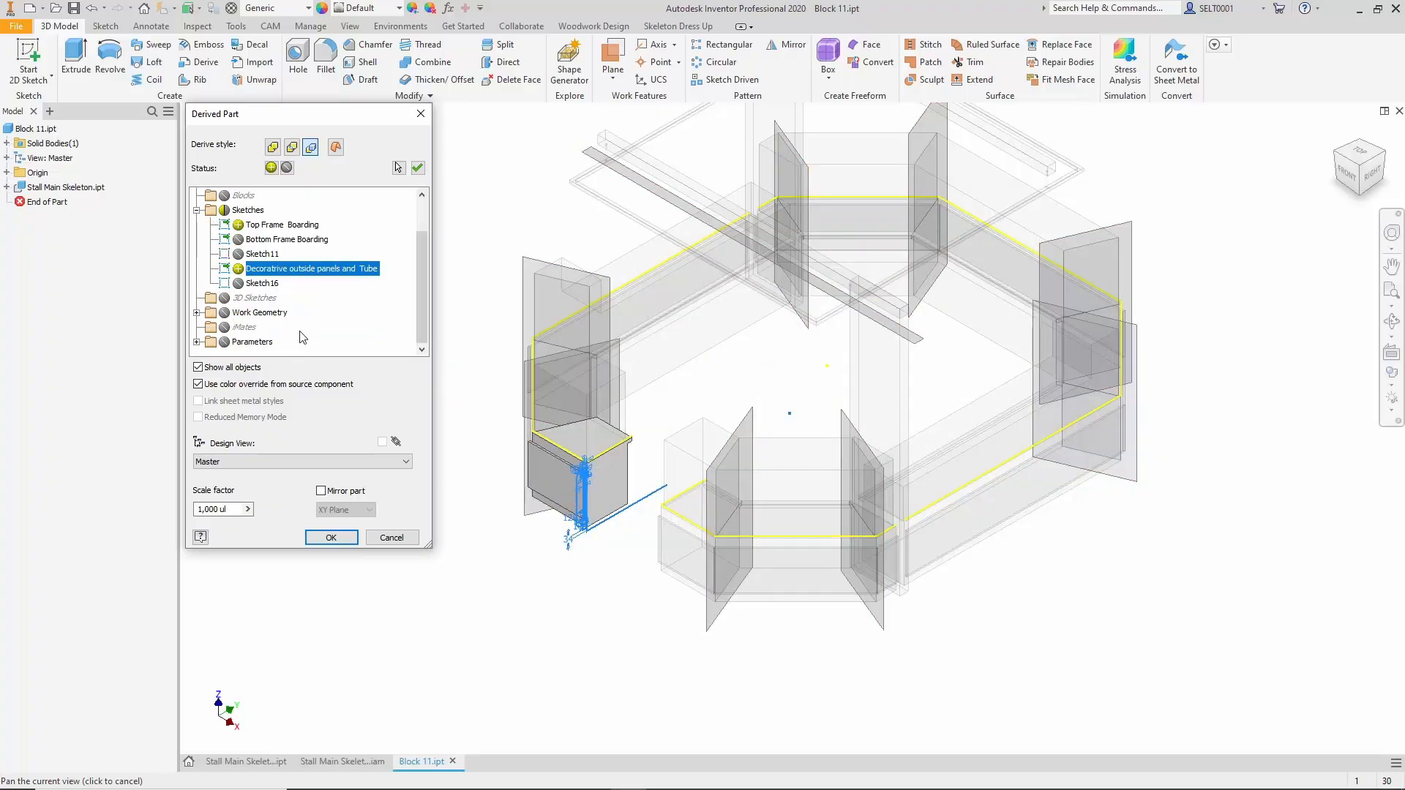
pyautogui.click(197, 312)
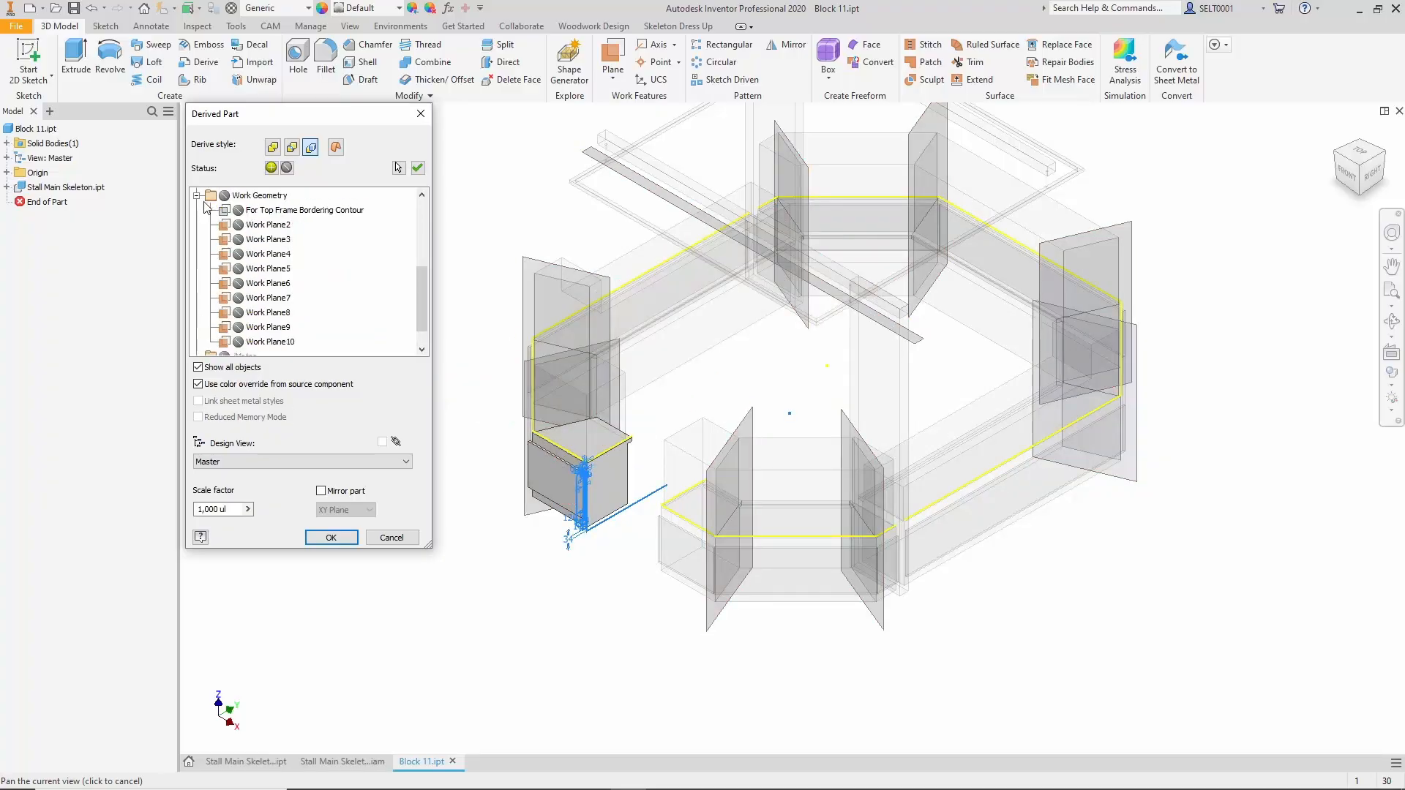
pyautogui.click(196, 195)
pyautogui.click(196, 341)
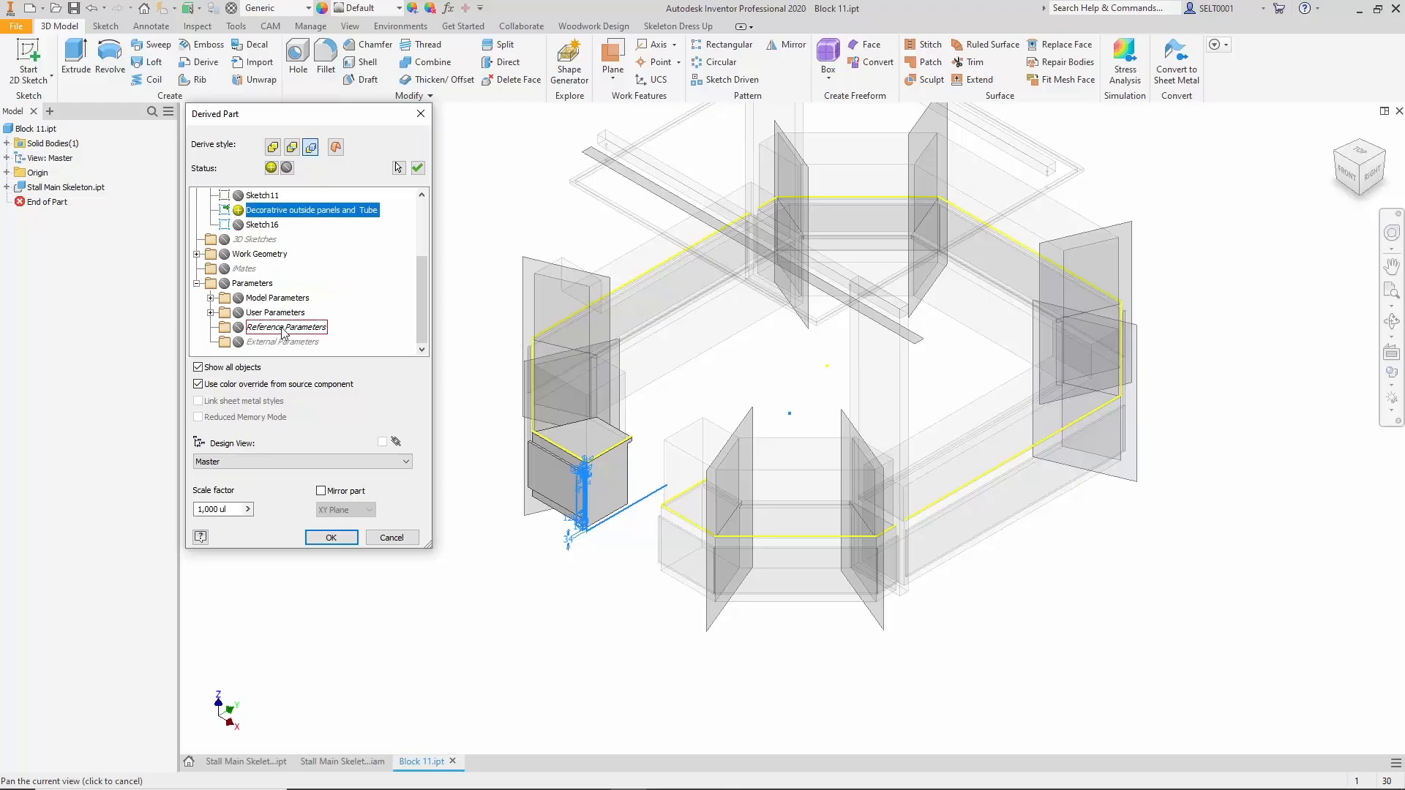
pyautogui.click(211, 312)
pyautogui.click(251, 297)
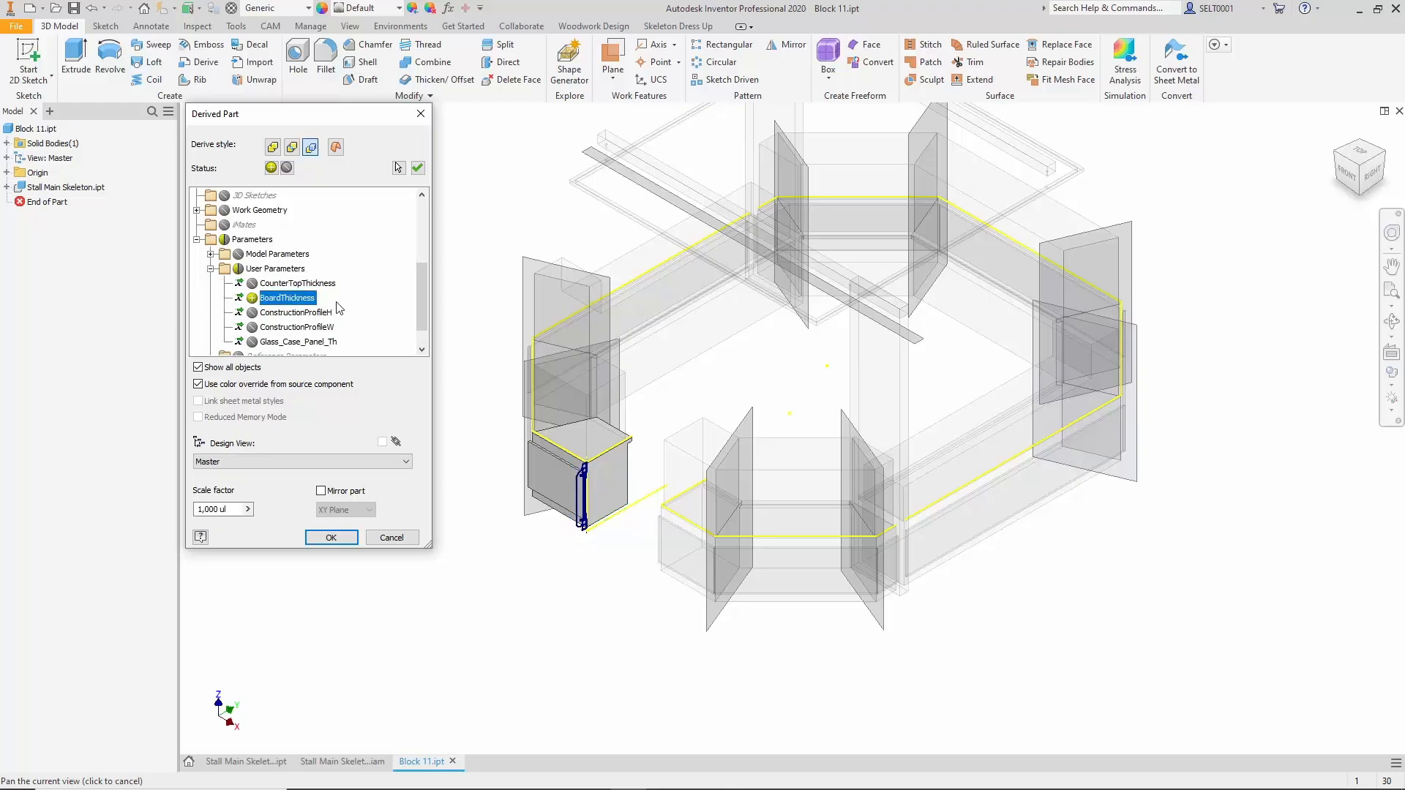
pyautogui.click(252, 284)
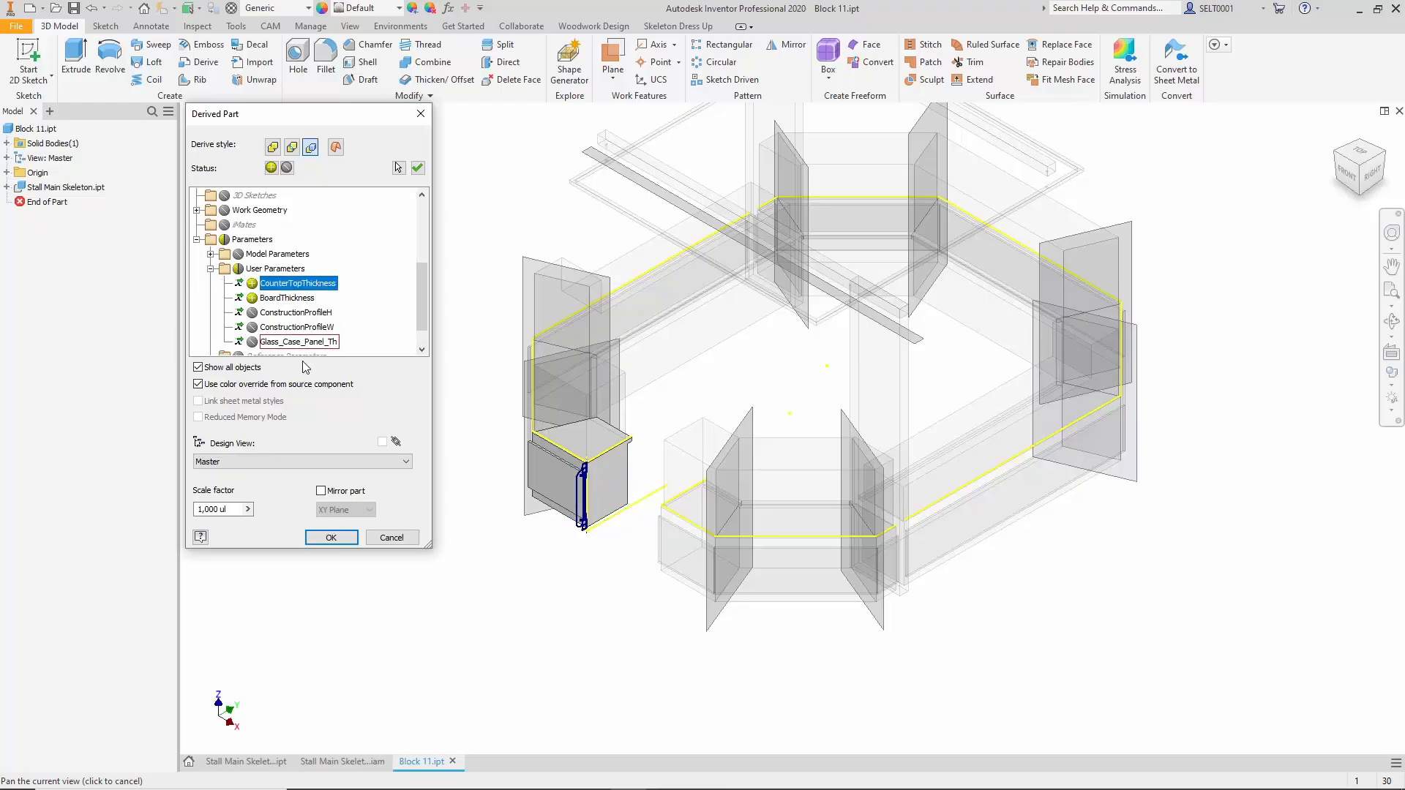
pyautogui.click(331, 537)
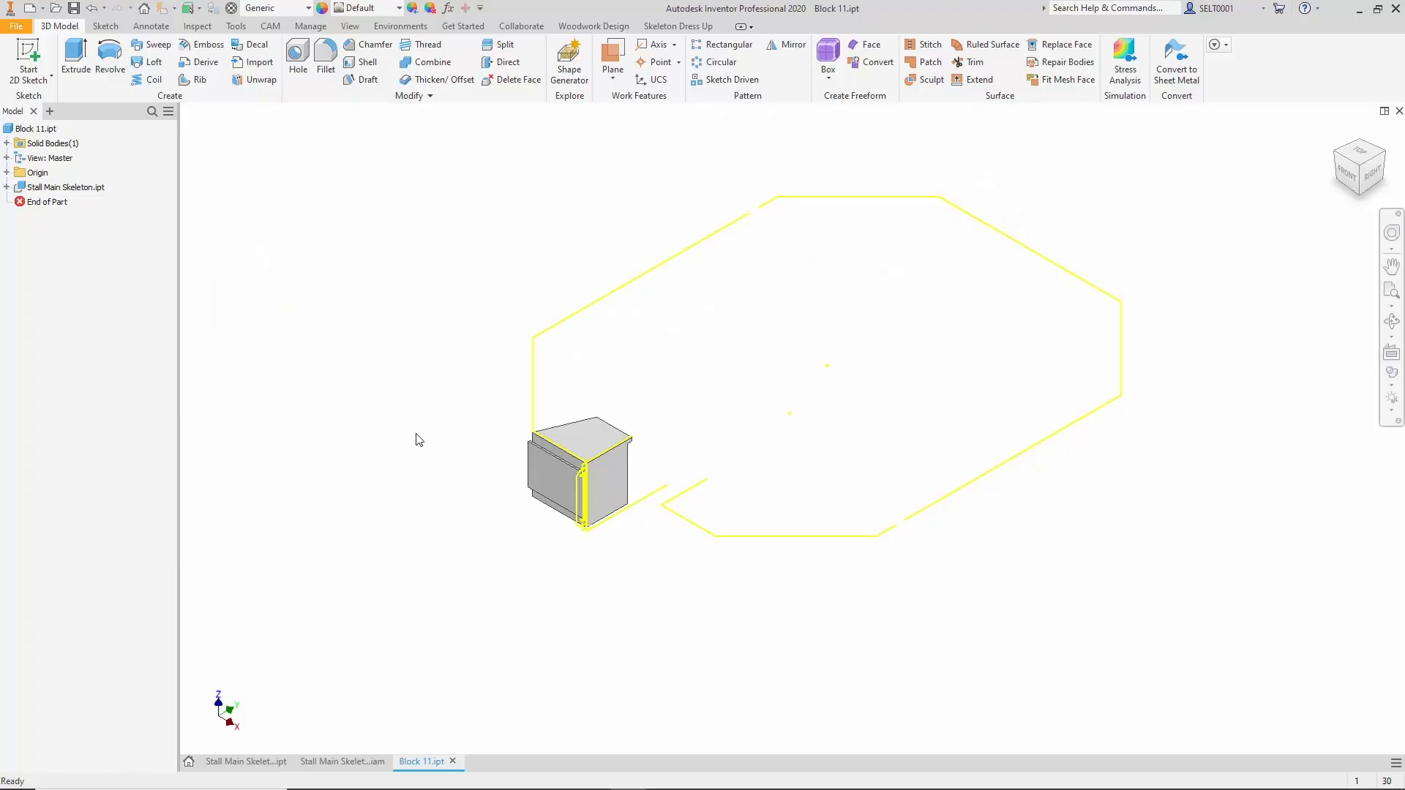
# Exclude the decorative outside panels and tube sketch from Block 11's derived part, and return to the Stall Main Skeleton.ipt document.
pyautogui.scroll(2, 618, 521)
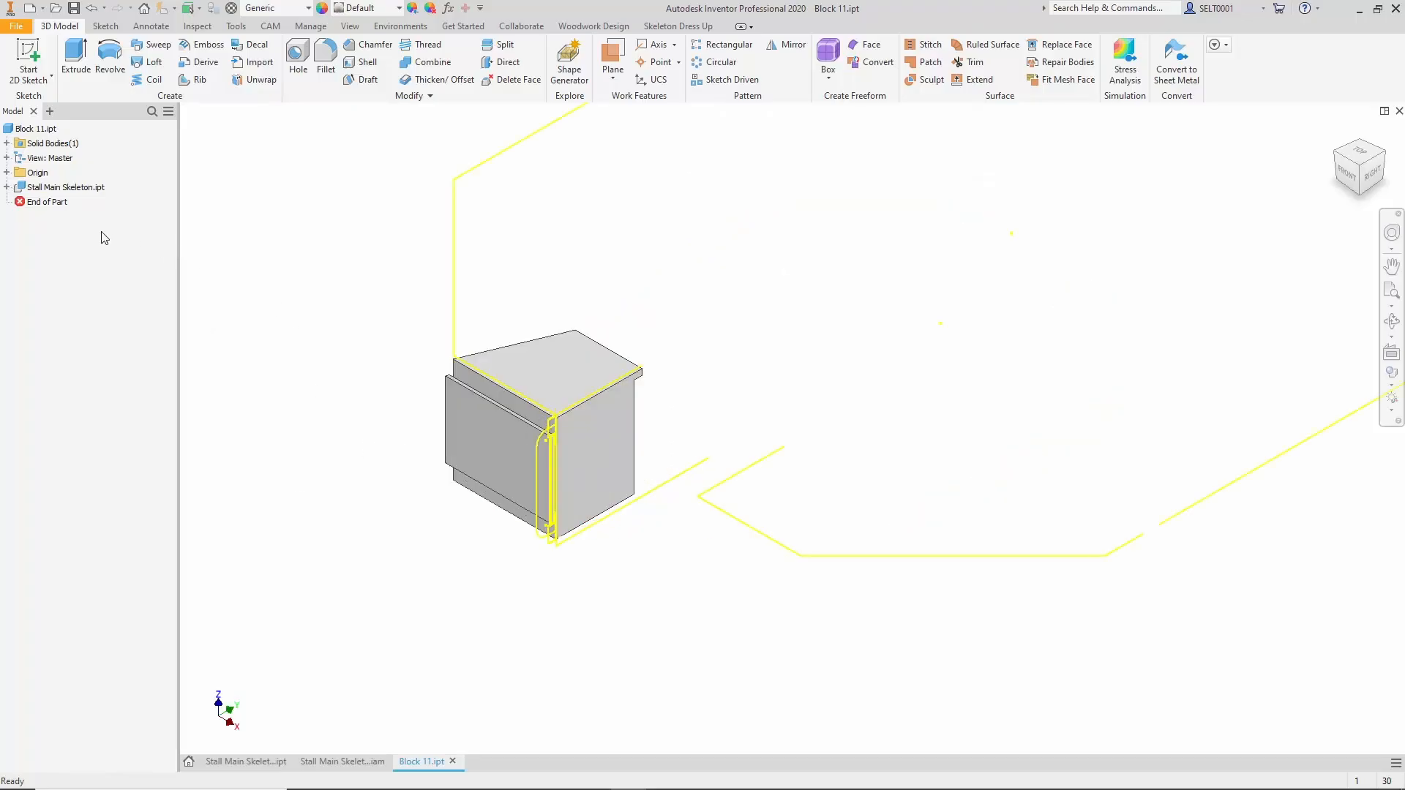
pyautogui.rightClick(73, 188)
pyautogui.click(110, 271)
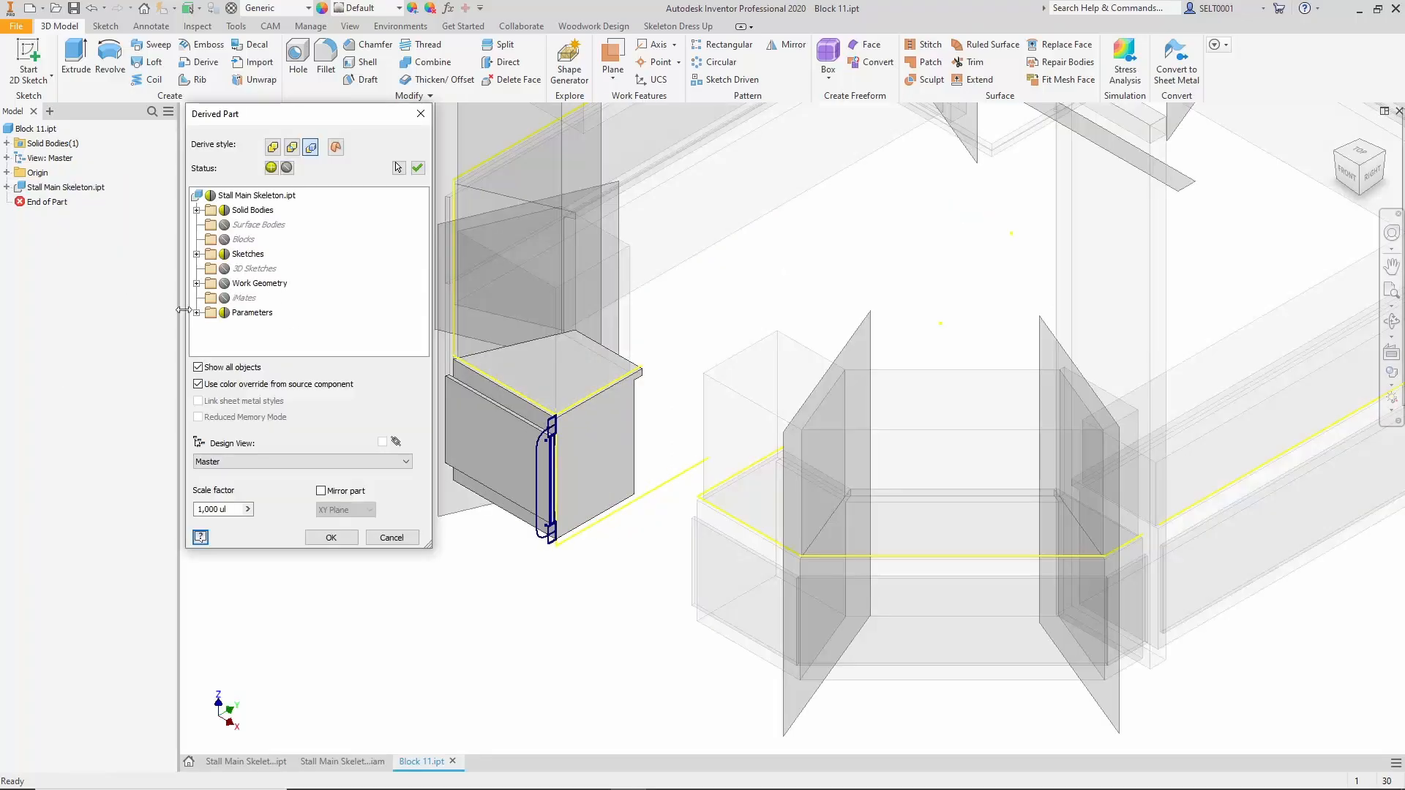
pyautogui.click(196, 254)
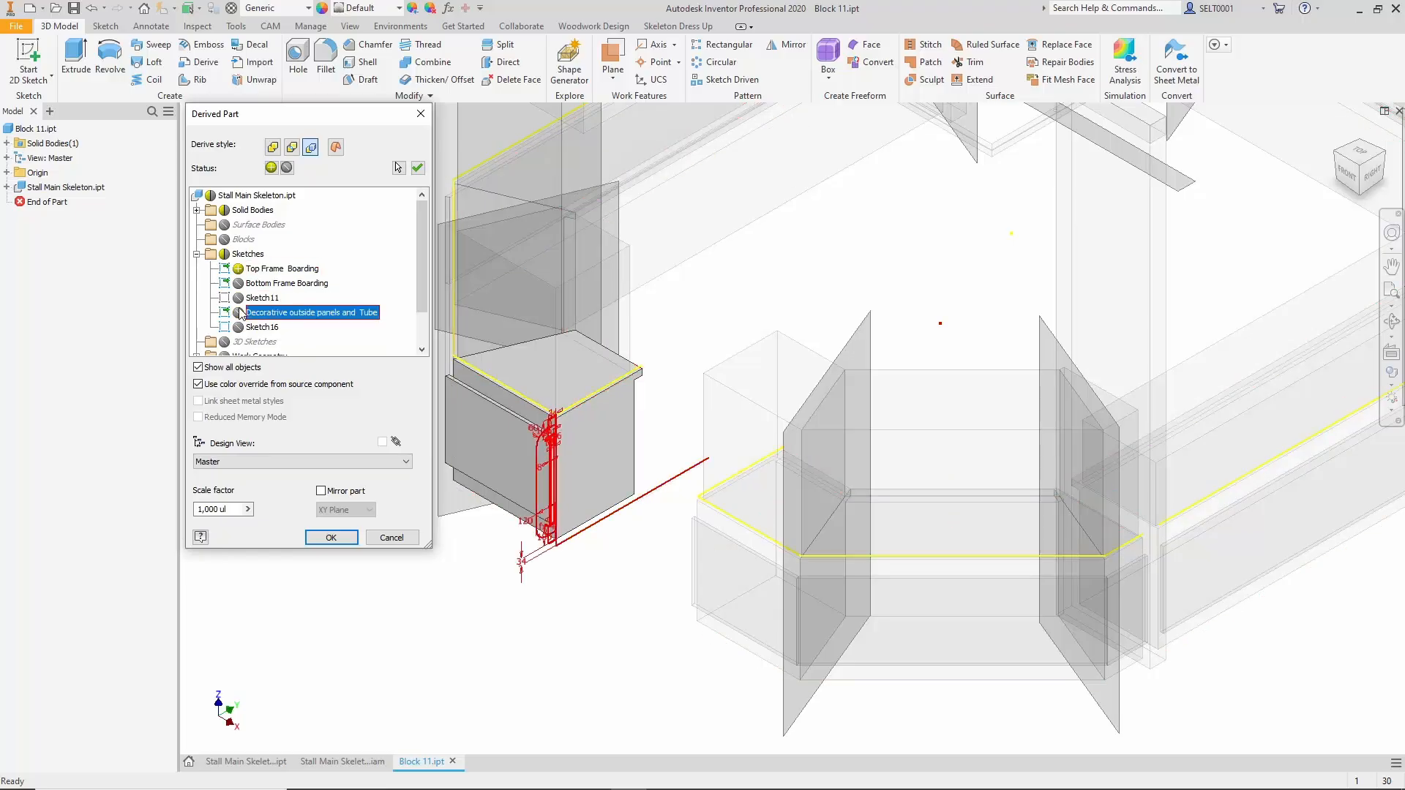
pyautogui.click(331, 537)
pyautogui.scroll(-2, 359, 437)
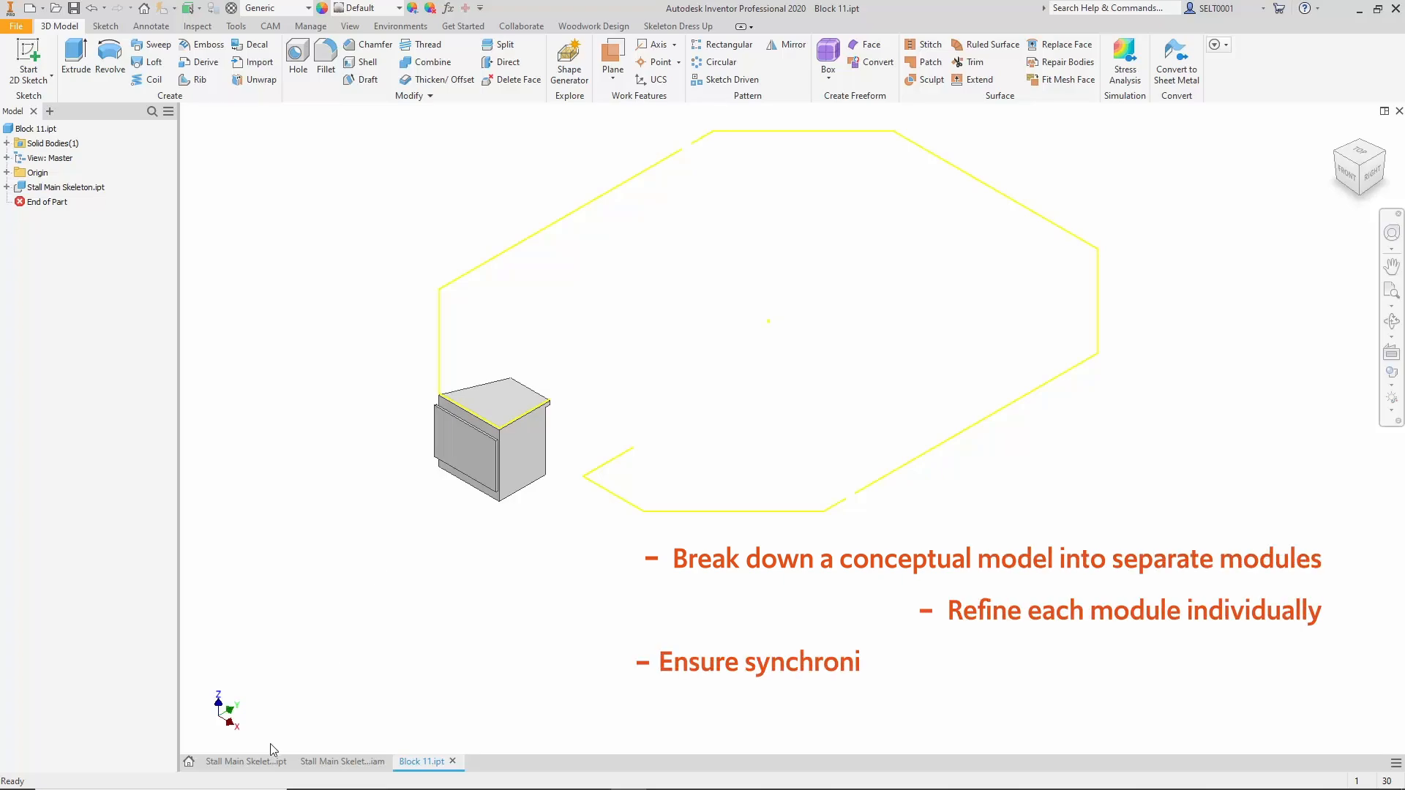
pyautogui.click(253, 760)
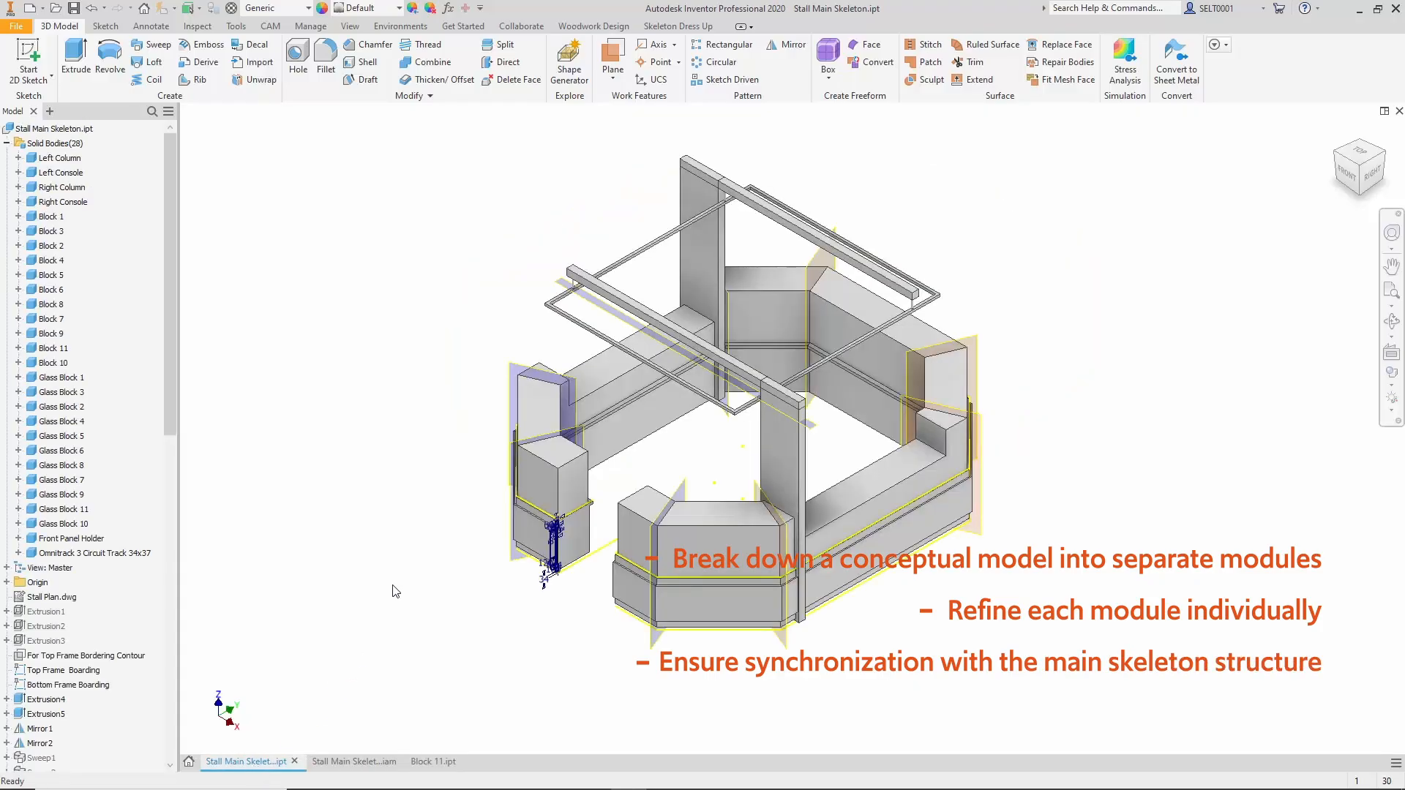